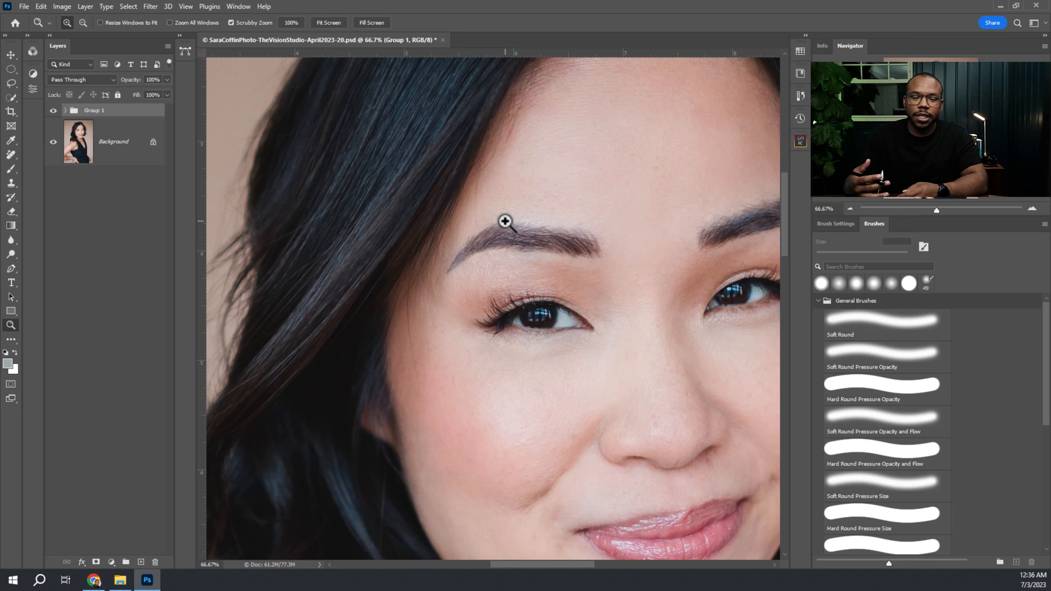
Compare the portrait's eyebrows before and after retouching by hiding and showing Group 1.
click(53, 110)
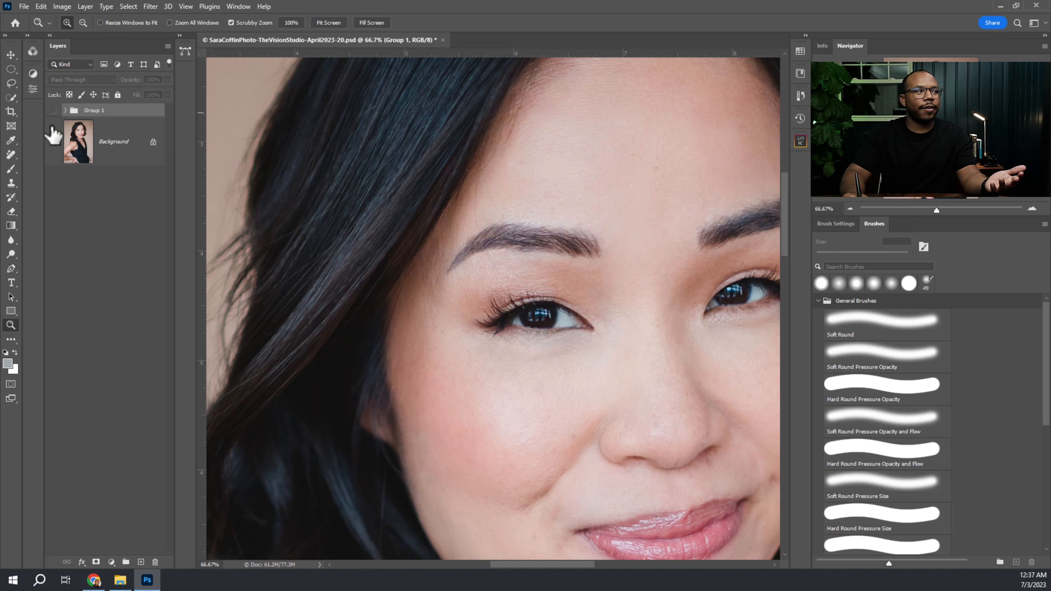
click(54, 110)
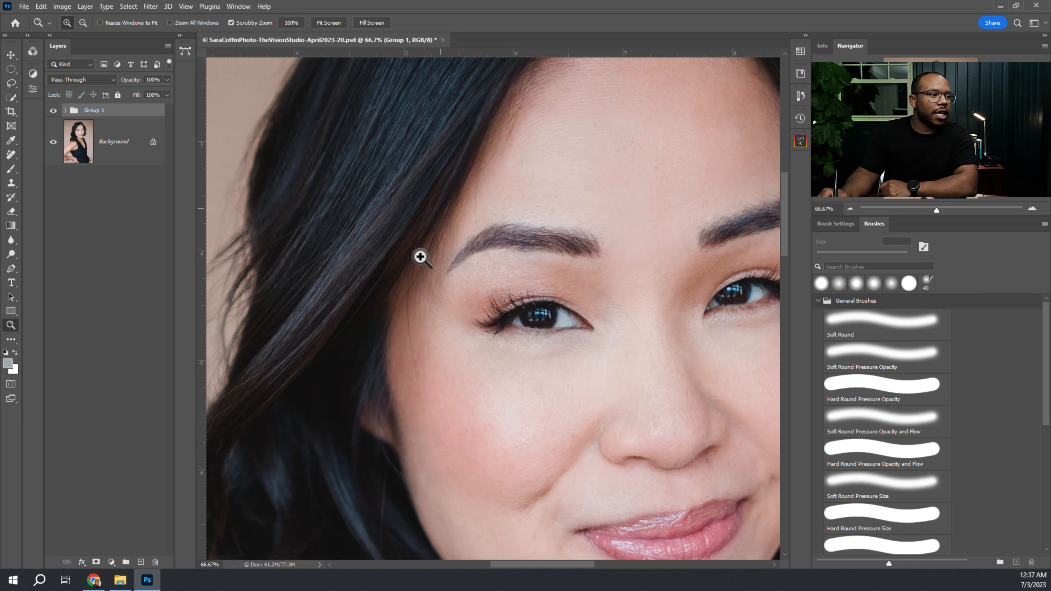
click(53, 110)
click(53, 110)
click(53, 111)
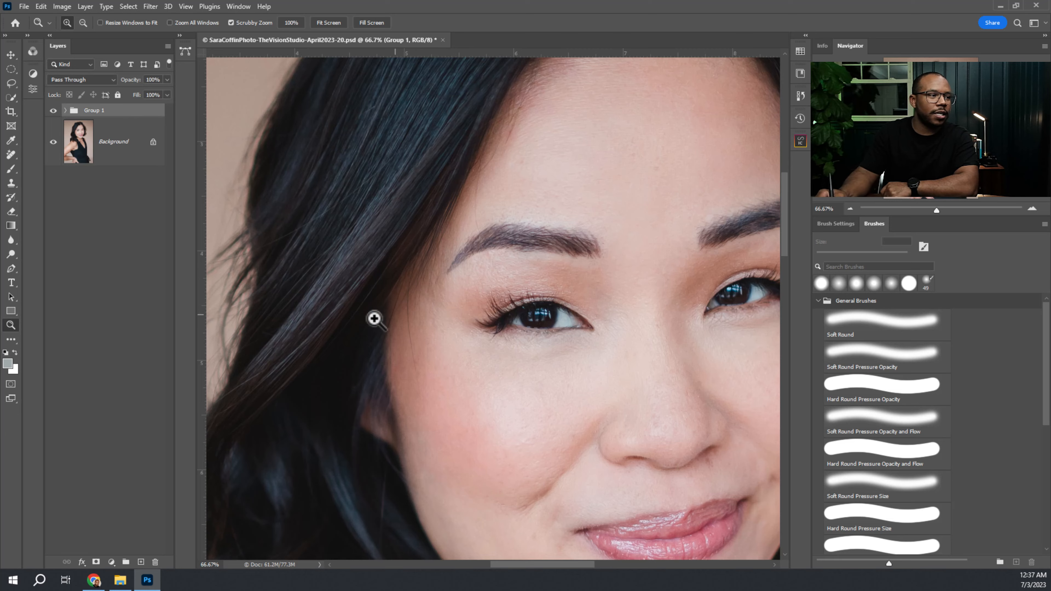
mouse_move(435, 268)
mouse_down()
mouse_move(483, 265)
mouse_move(438, 278)
mouse_move(448, 277)
mouse_up()
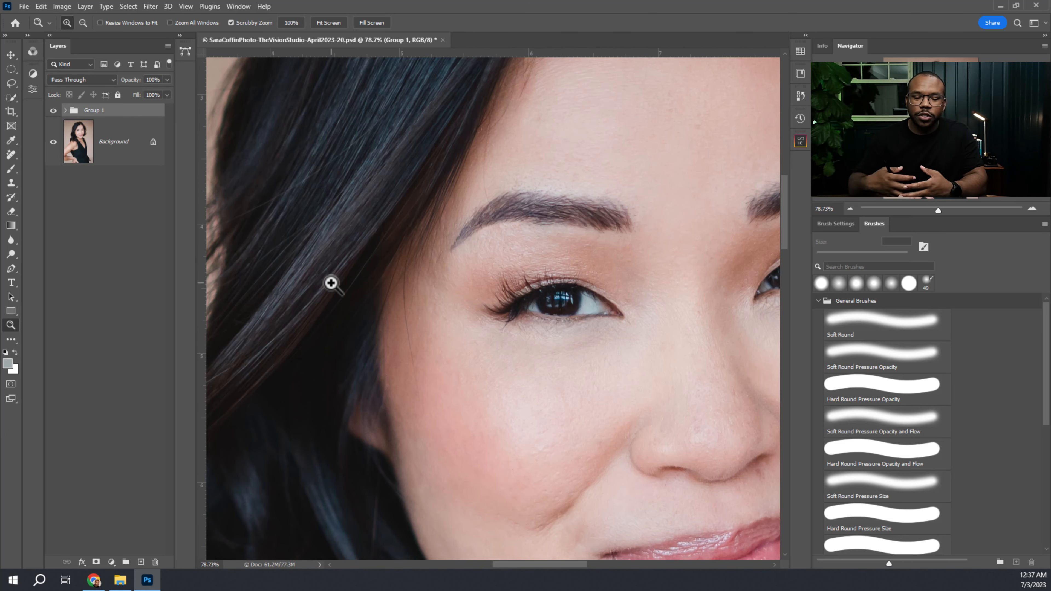
click(1045, 225)
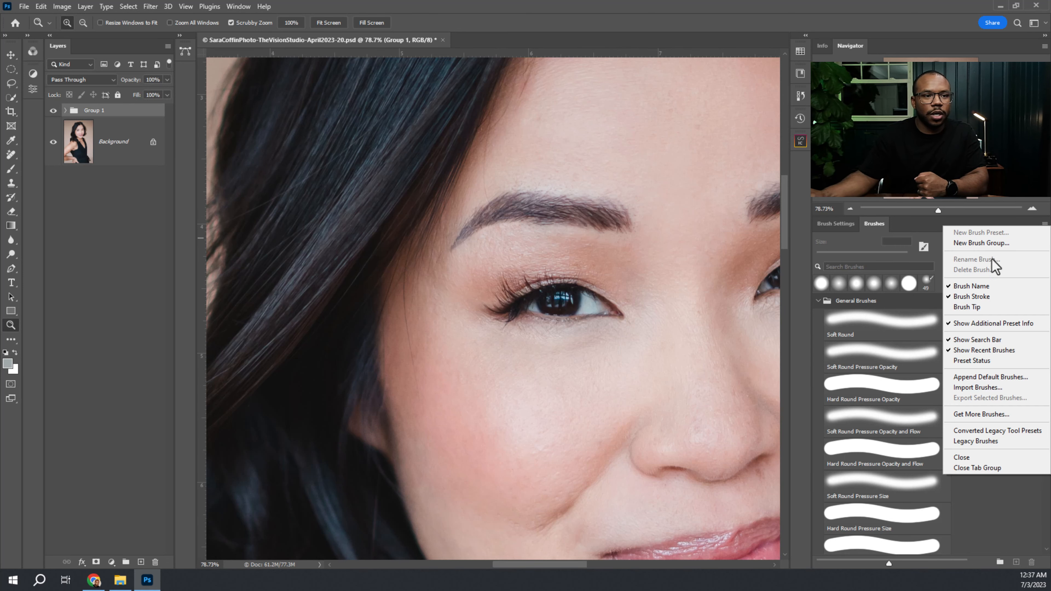
click(877, 227)
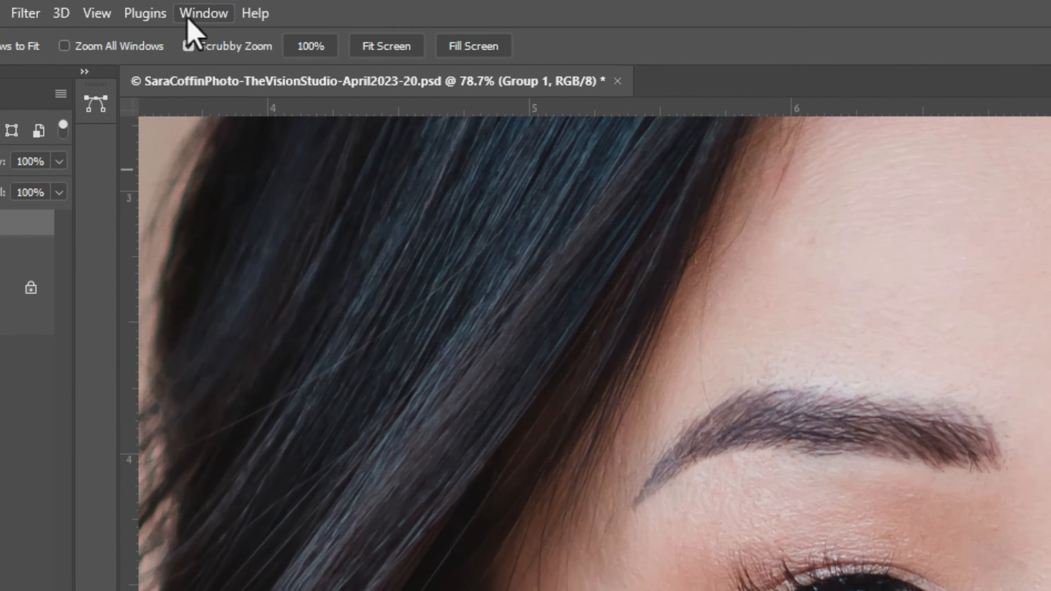
click(238, 6)
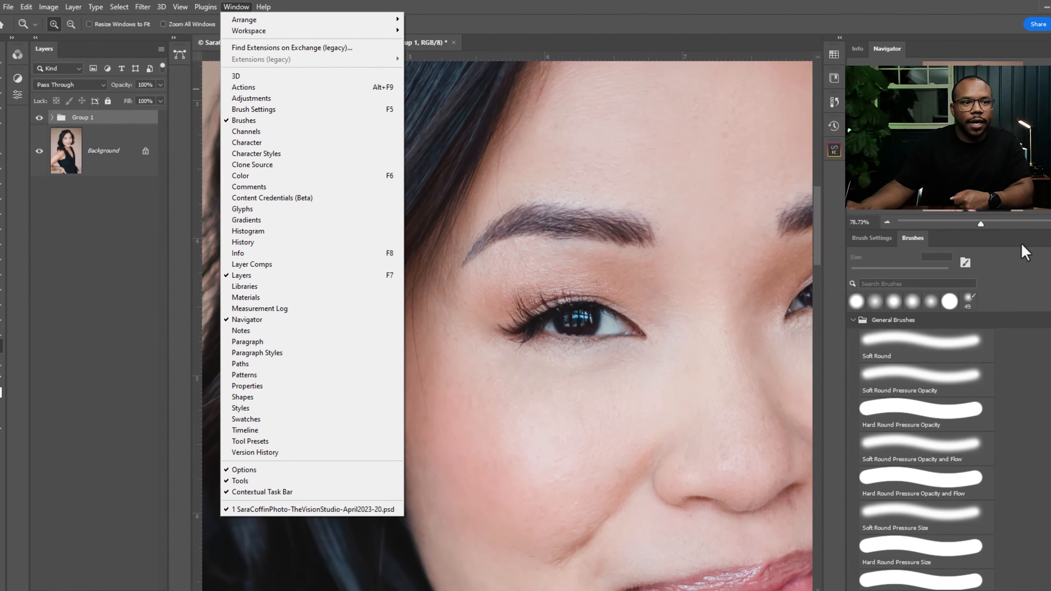
click(992, 228)
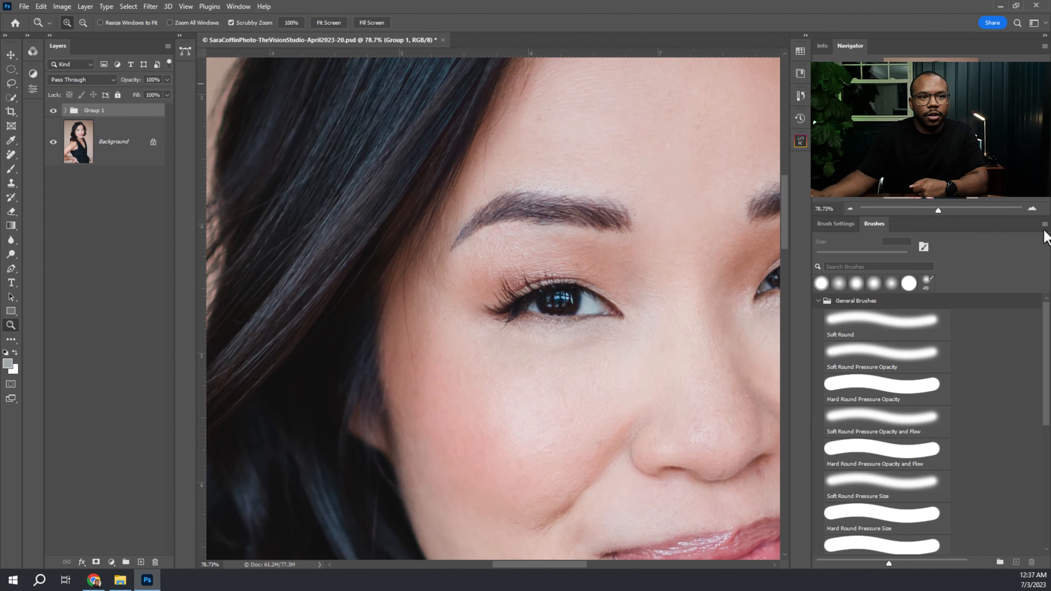
Import the hair brushes ABR file from the Downloads folder into the brush presets.
click(1045, 224)
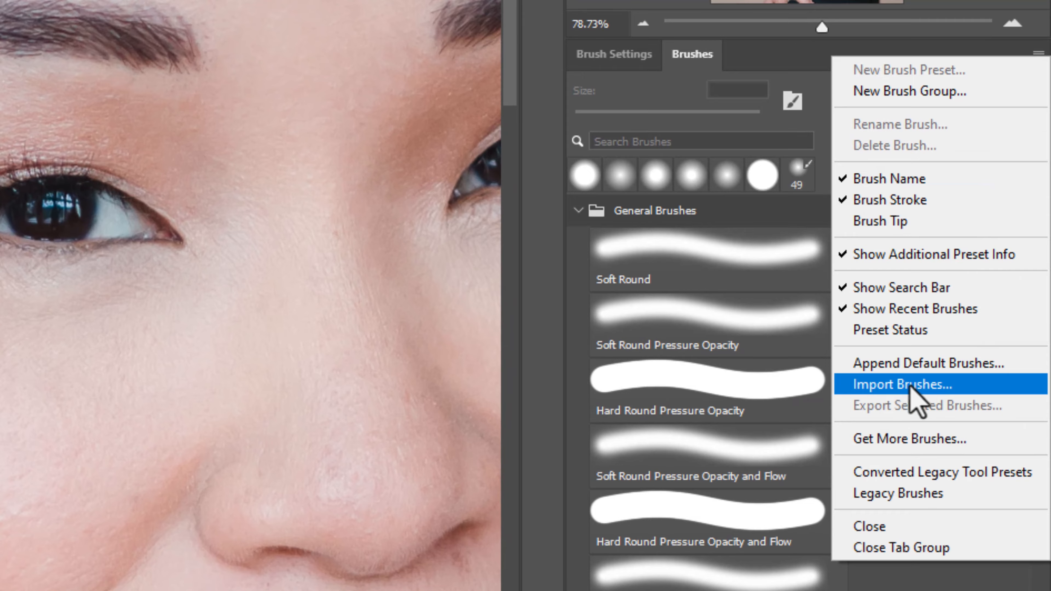
click(910, 387)
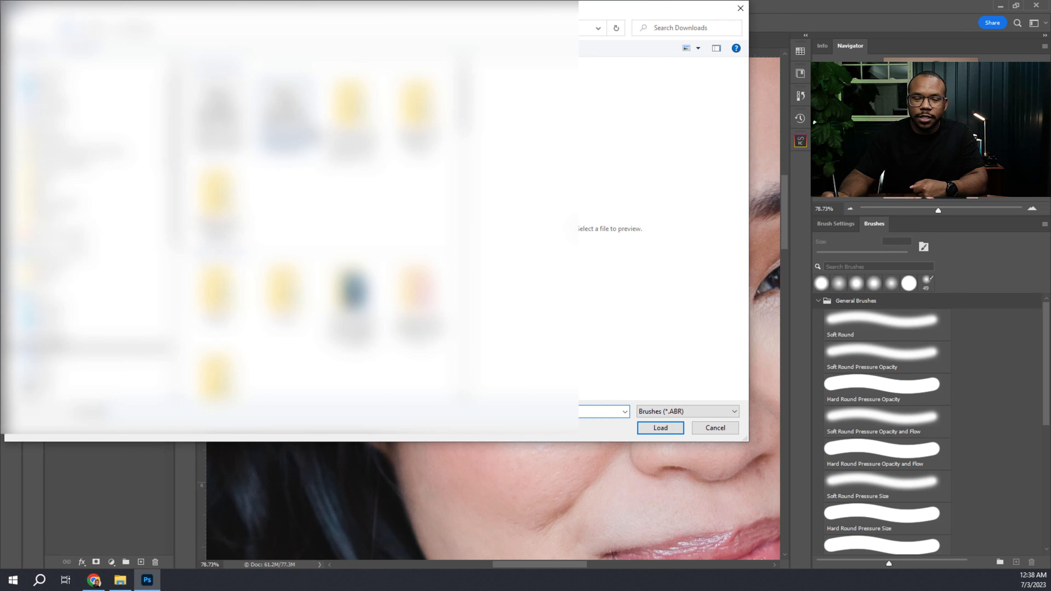
click(286, 120)
click(682, 426)
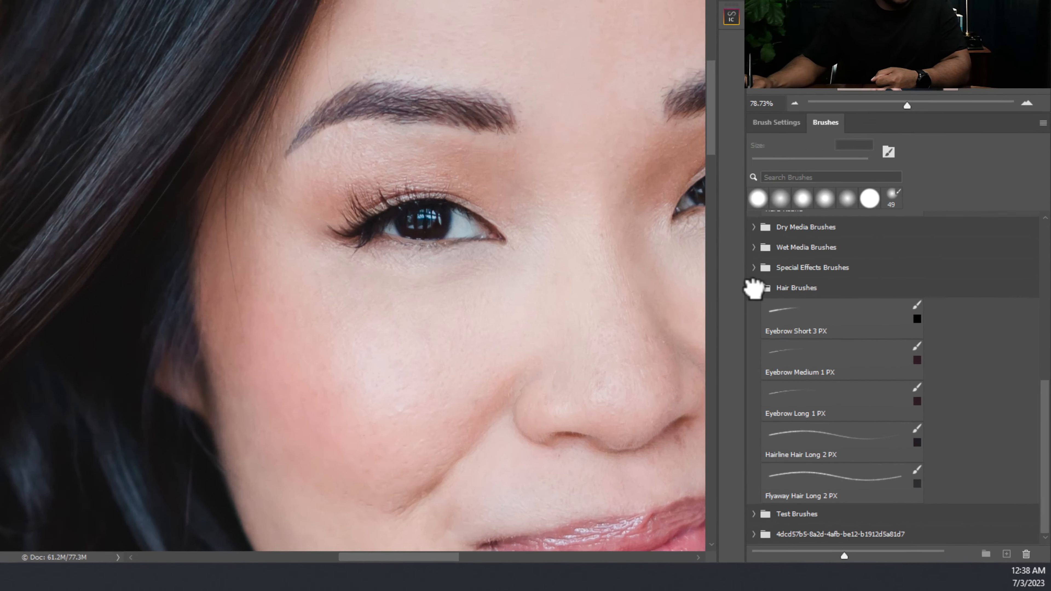
Collapse the existing Hair Brushes group and expand the imported brush group with its nested Hair Brushes folder.
click(753, 288)
click(754, 533)
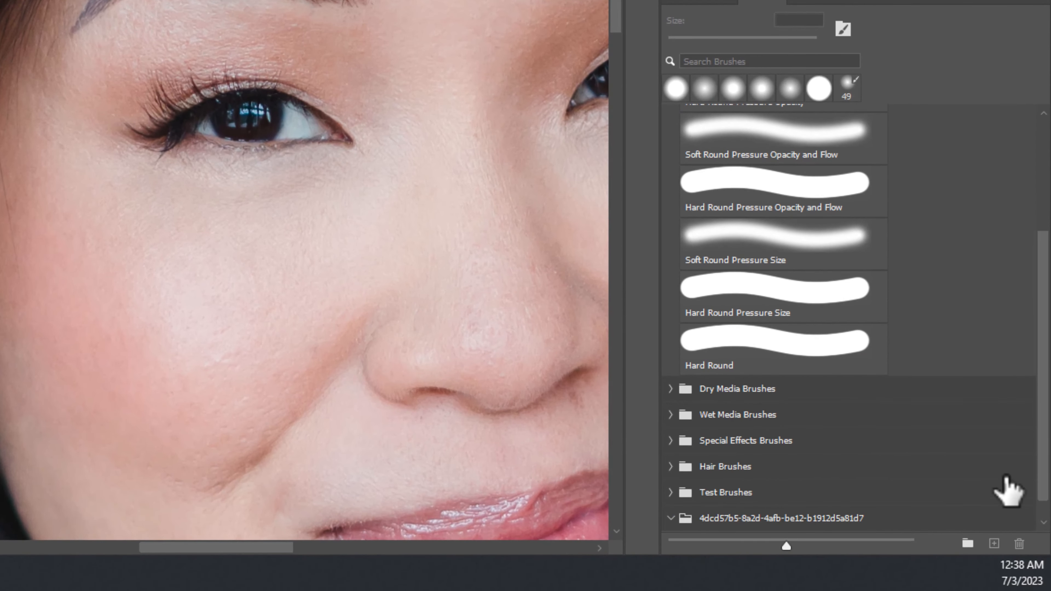
drag(1041, 490, 1042, 514)
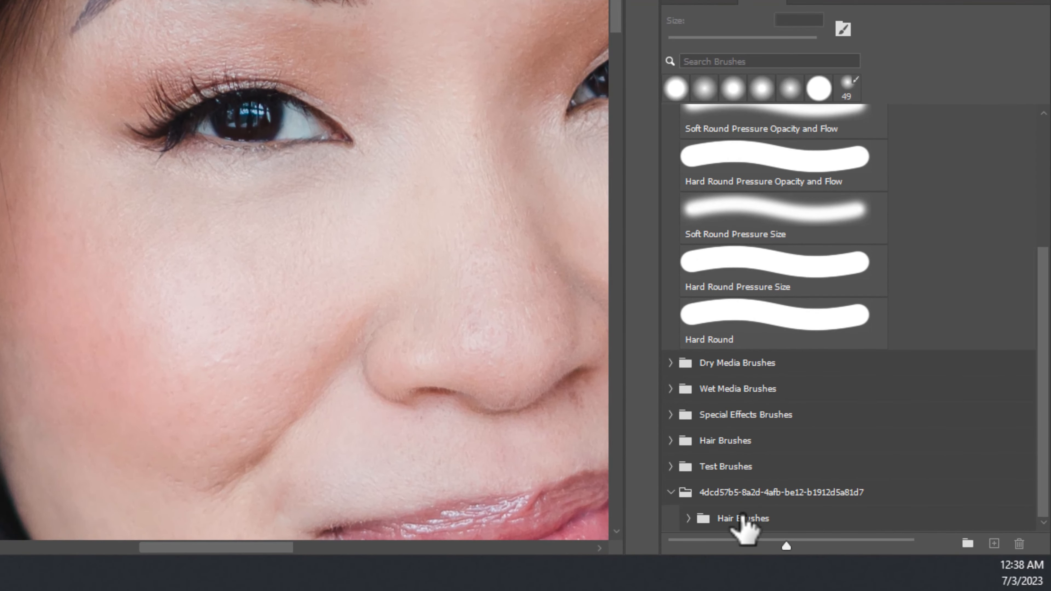
click(688, 518)
drag(1042, 389, 1039, 516)
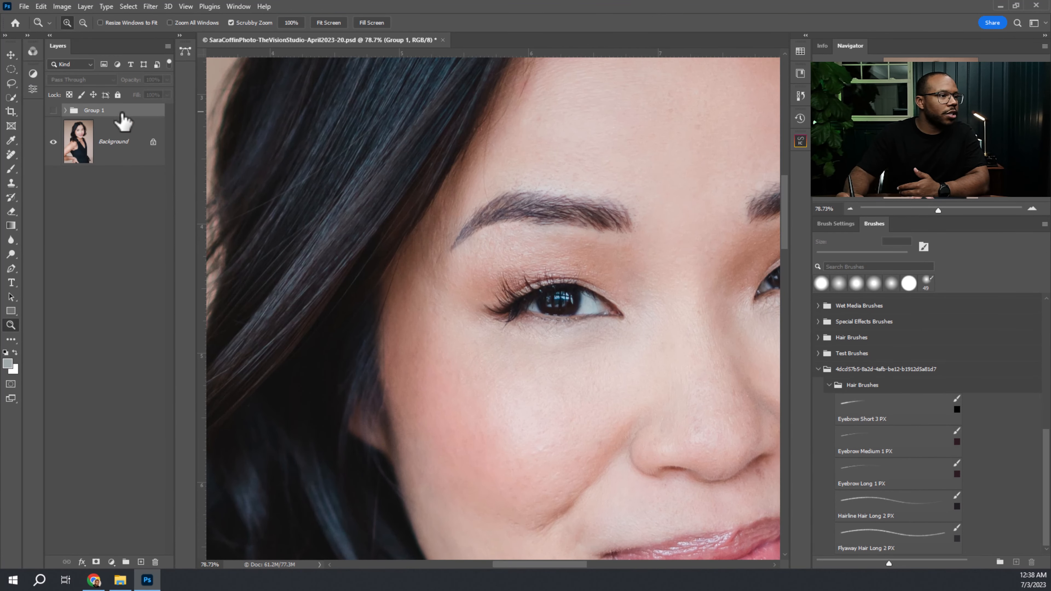
Add a new empty layer above Group 1 for painting the eyebrow hairs.
click(134, 159)
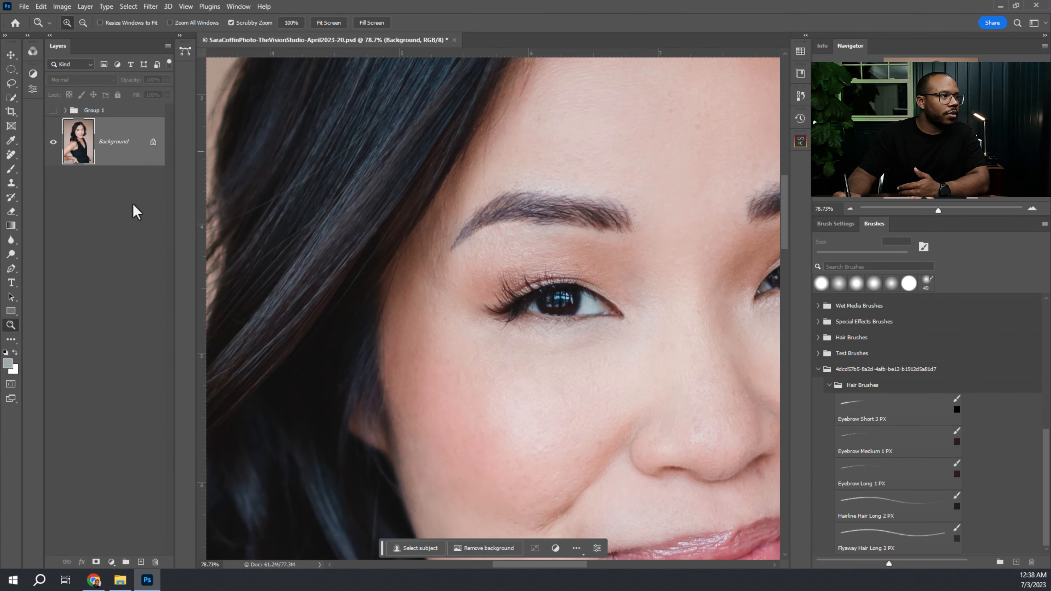
click(136, 197)
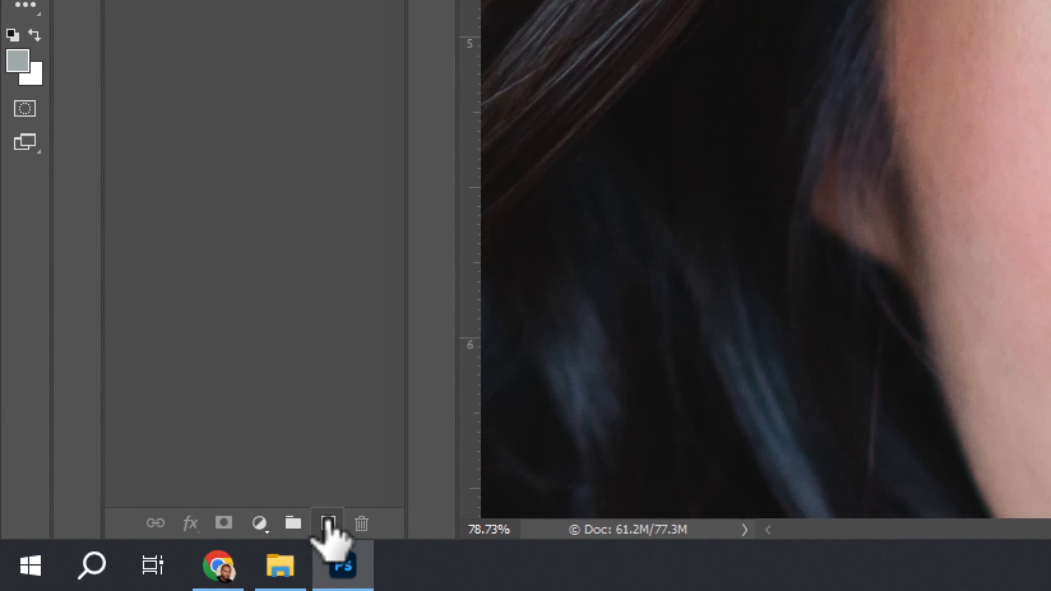
click(329, 524)
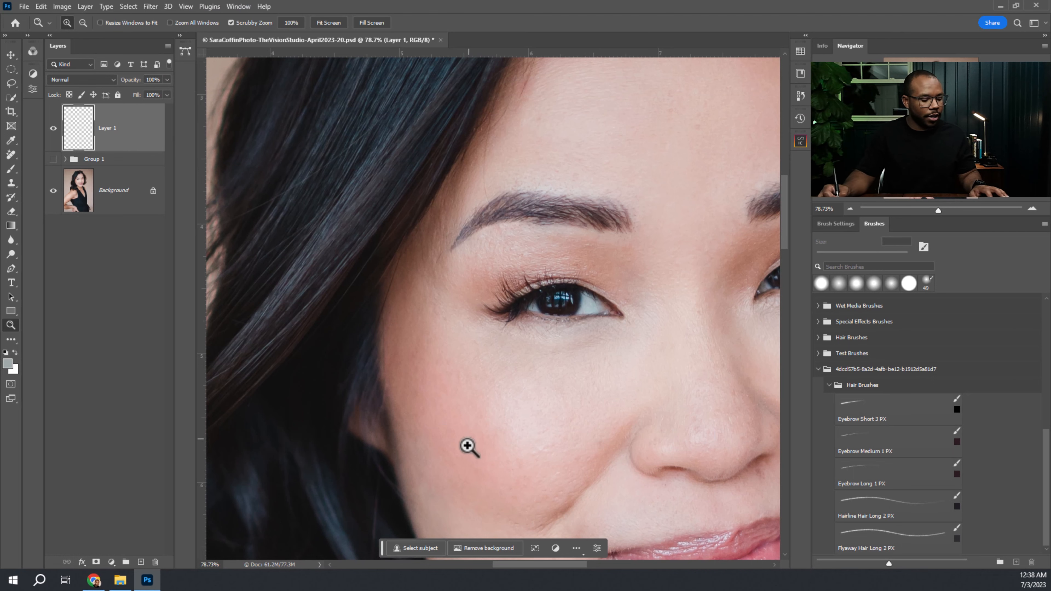
Activate the Brush tool with the imported Eyebrow Short 3 PX preset.
key(b)
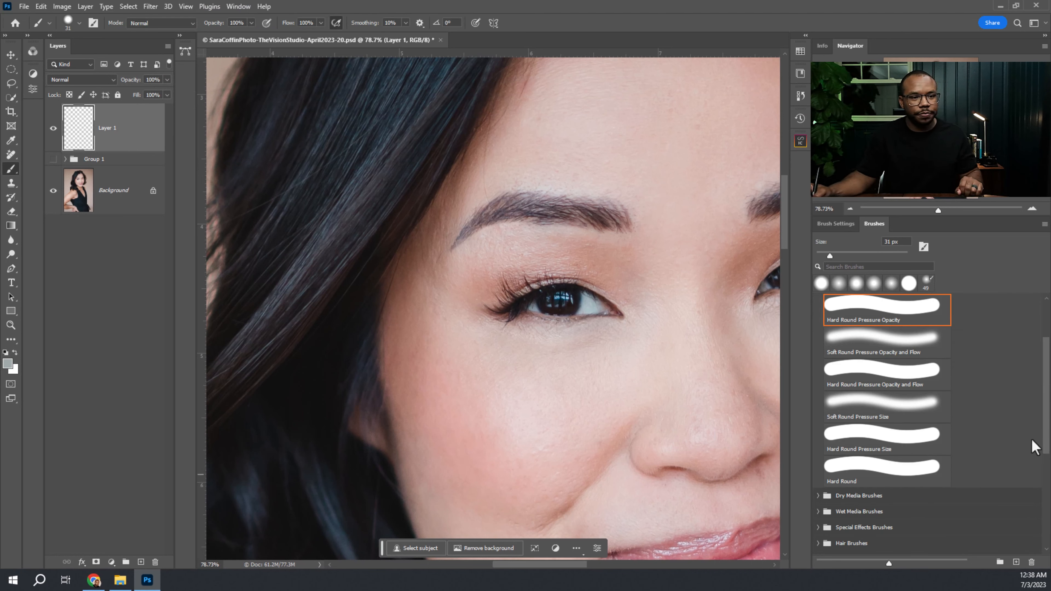
scroll(962, 535, down, 5)
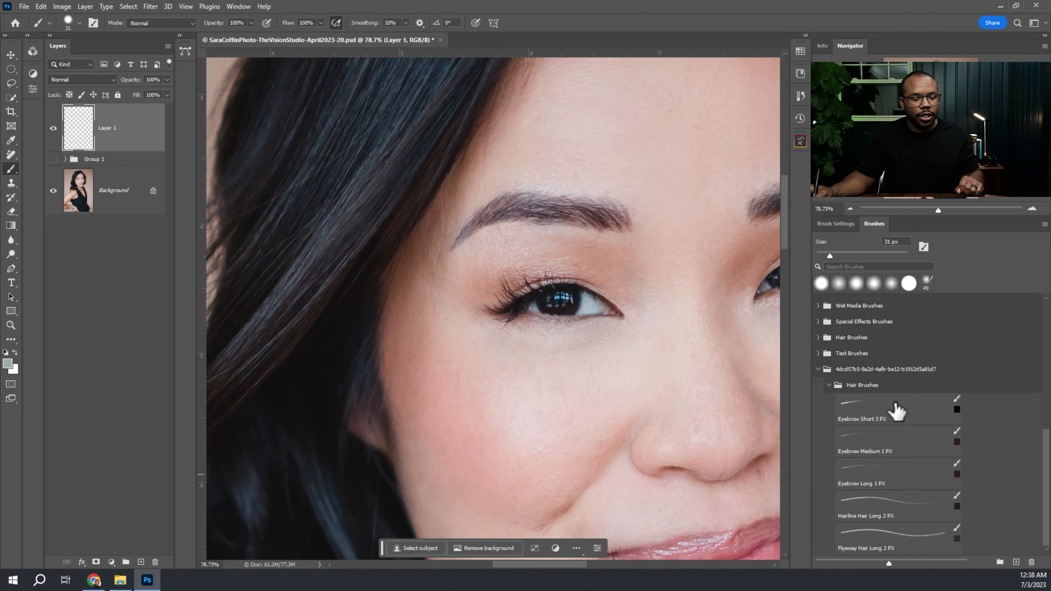
click(859, 416)
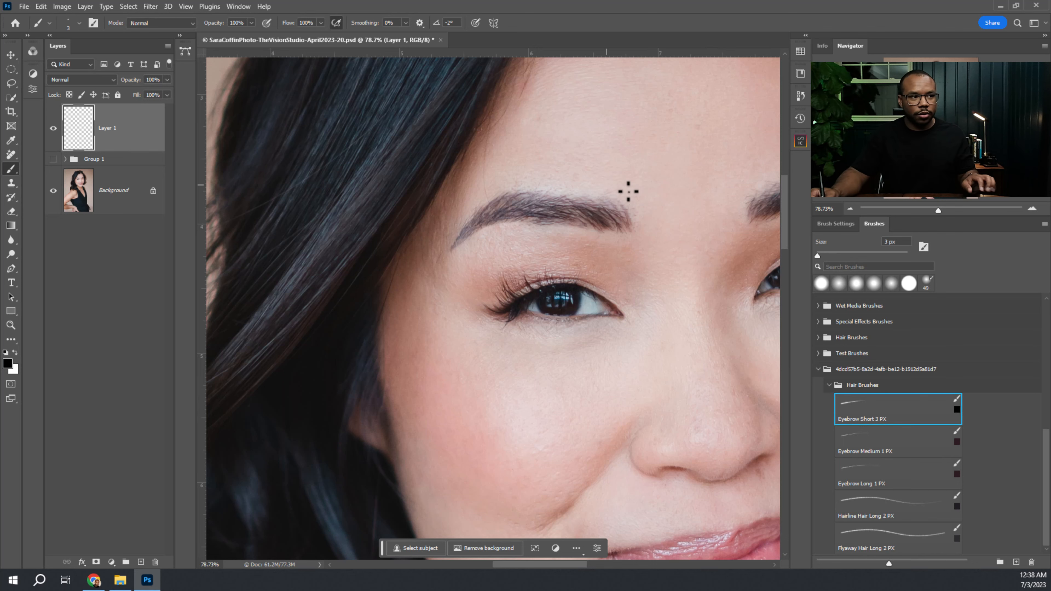
Try black hair strokes along the lower edge of the eyebrow and undo them.
scroll(589, 217, up, 5)
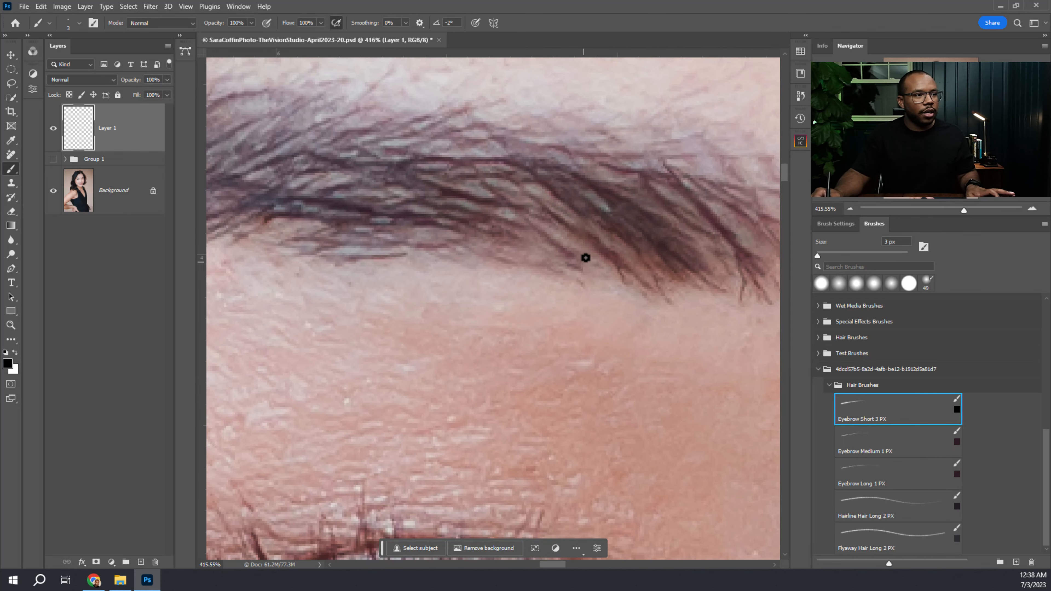
mouse_move(590, 265)
mouse_down()
mouse_move(550, 225)
mouse_move(474, 230)
mouse_up()
drag(537, 246, 480, 210)
key(ctrl+z)
key(ctrl+z)
key(ctrl+z)
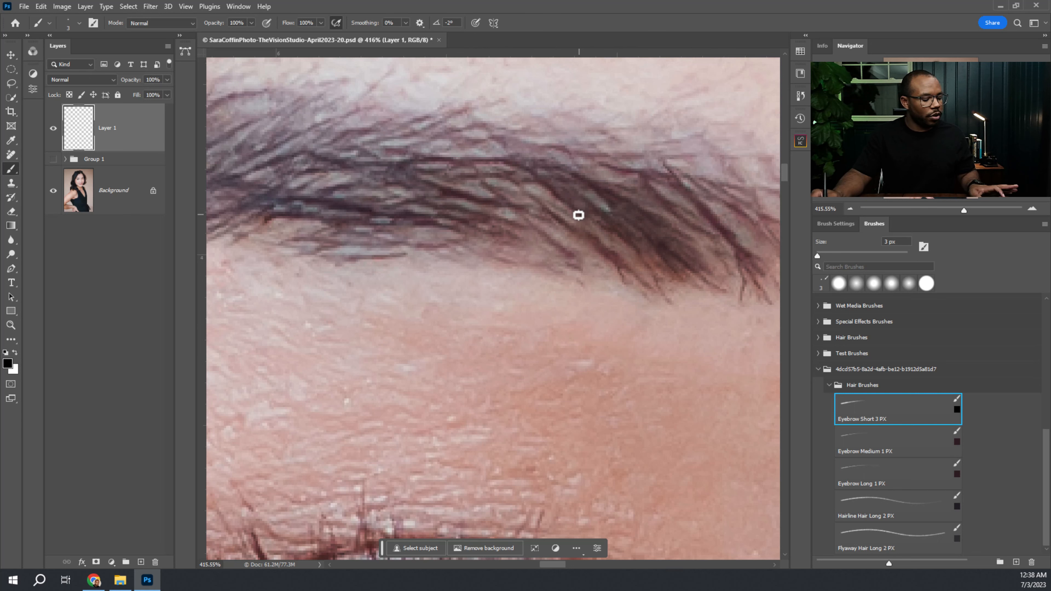
Sample the eyebrow's dark brown as brush colour and paint short hairs into its sparse areas and inner end.
scroll(481, 197, down, 1)
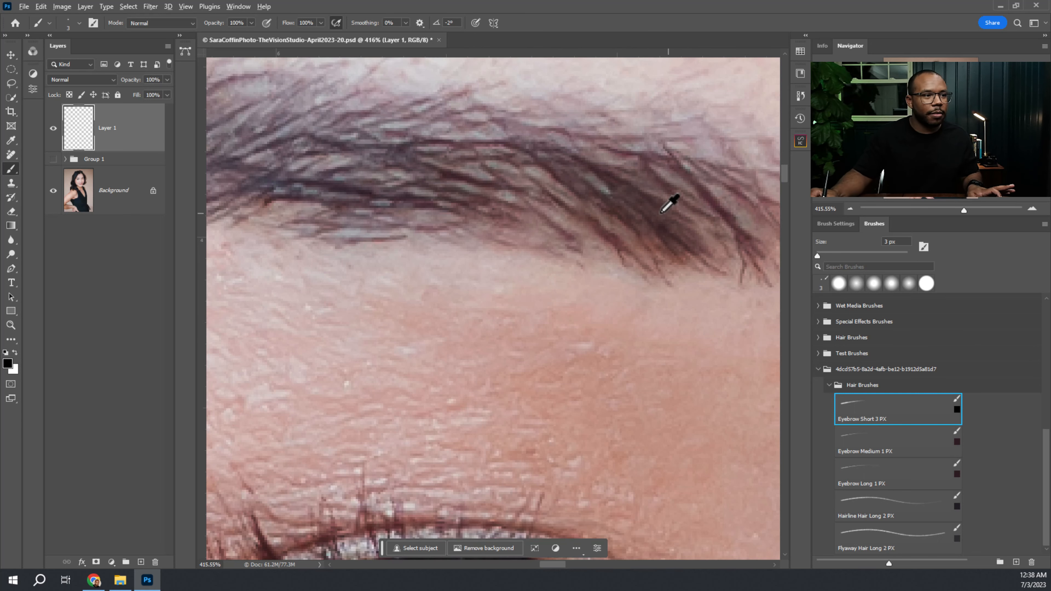
alt+click(650, 223)
drag(670, 238, 666, 230)
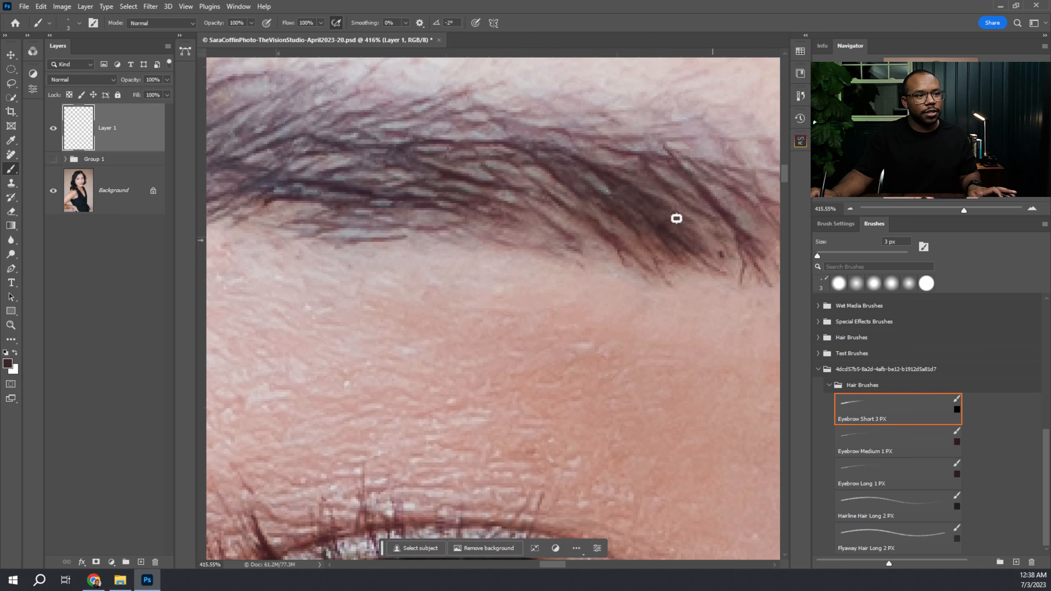
drag(723, 257, 681, 219)
mouse_move(596, 244)
mouse_down()
mouse_move(529, 215)
mouse_move(479, 220)
mouse_up()
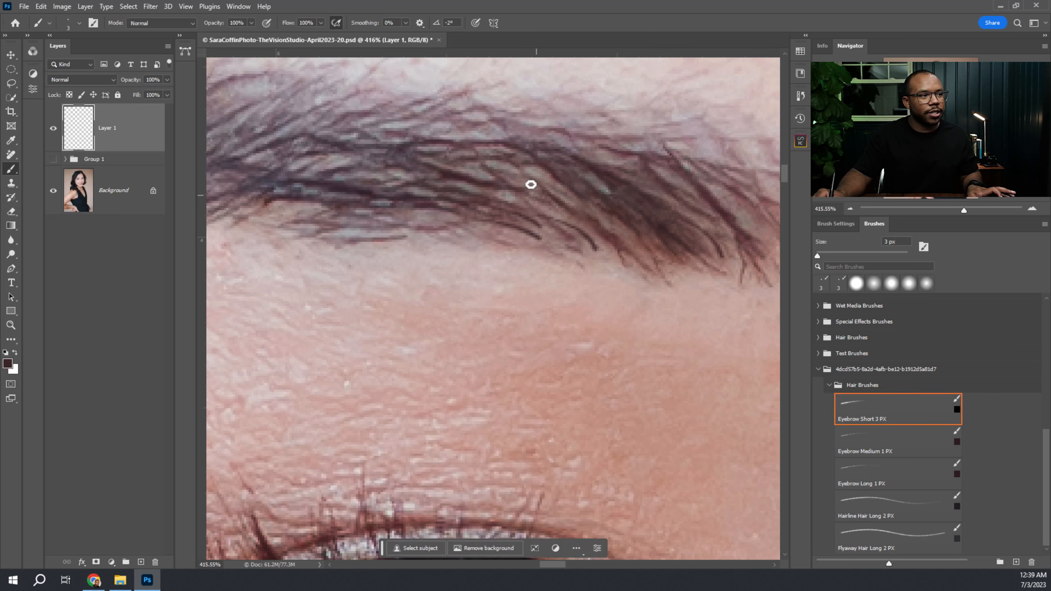
drag(568, 201, 495, 162)
drag(449, 192, 378, 177)
click(428, 219)
drag(478, 227, 502, 236)
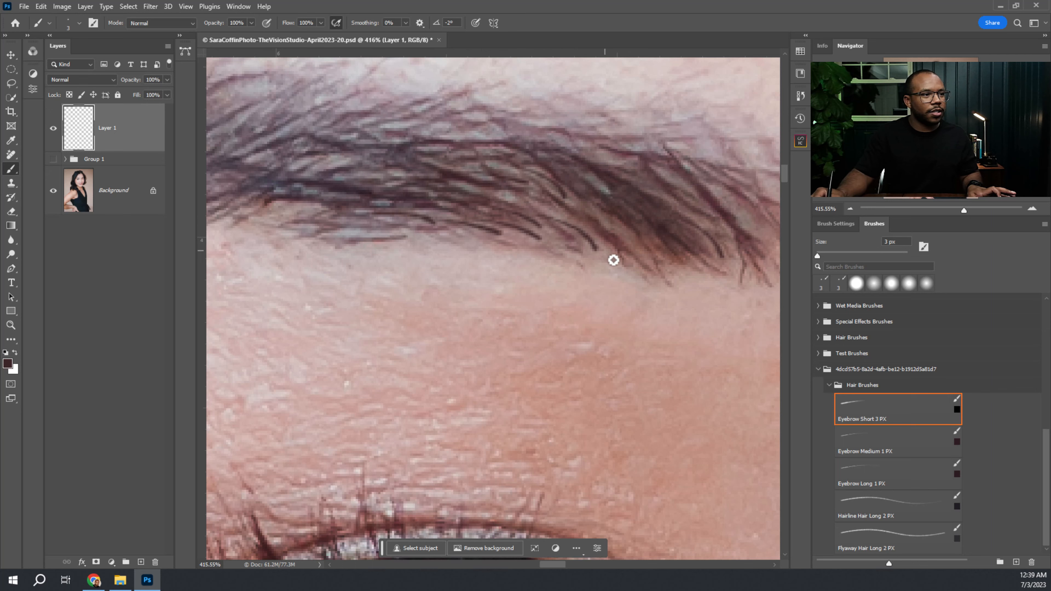
scroll(567, 244, left, 1)
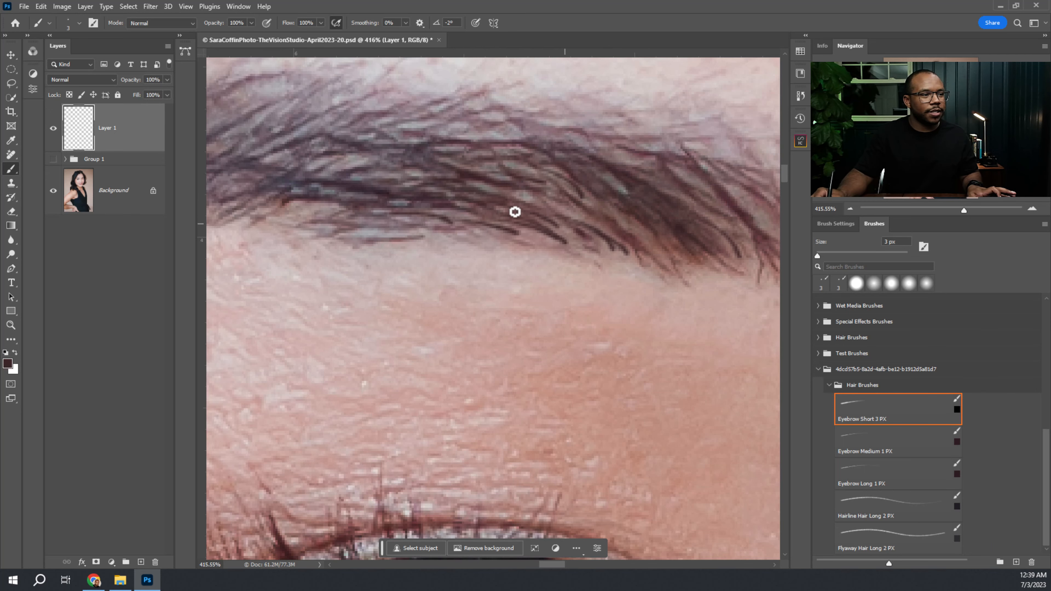
drag(628, 230, 528, 224)
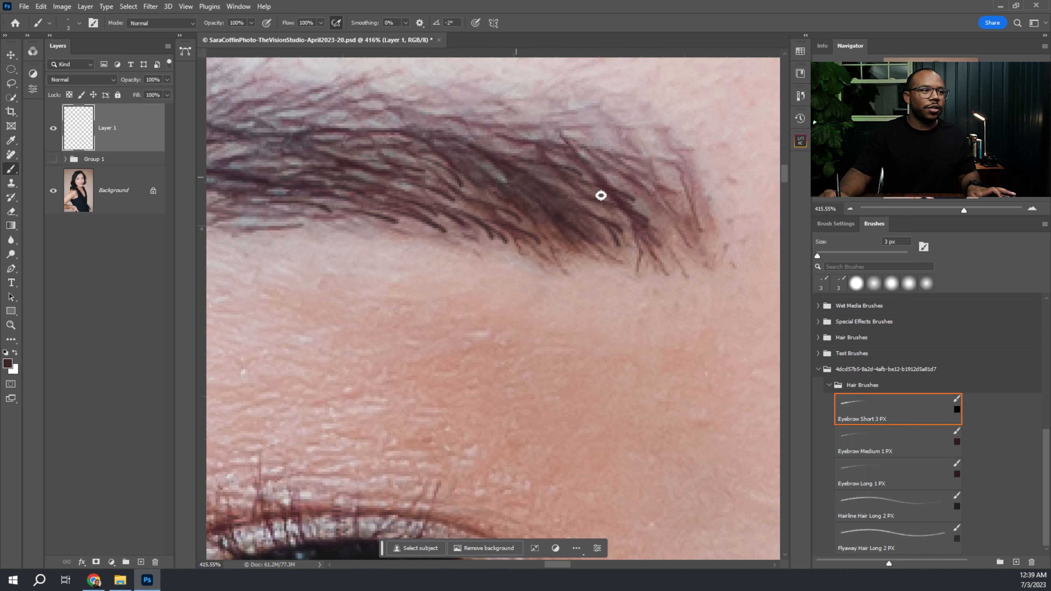
drag(627, 291, 439, 323)
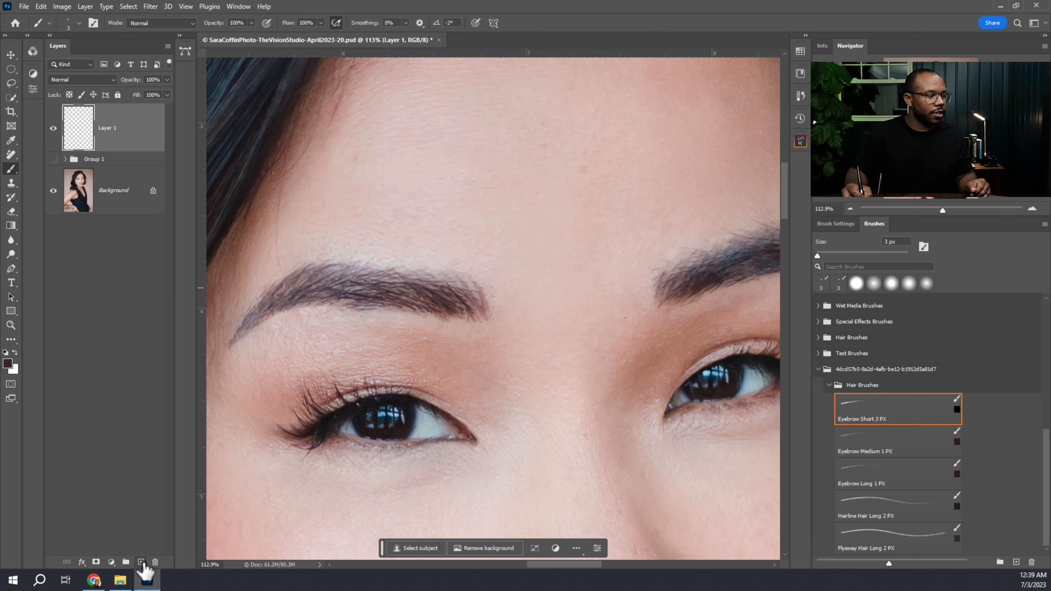
Add a new layer above Layer 1 and choose the Hard Round Pressure Opacity brush.
click(141, 562)
drag(557, 174, 516, 270)
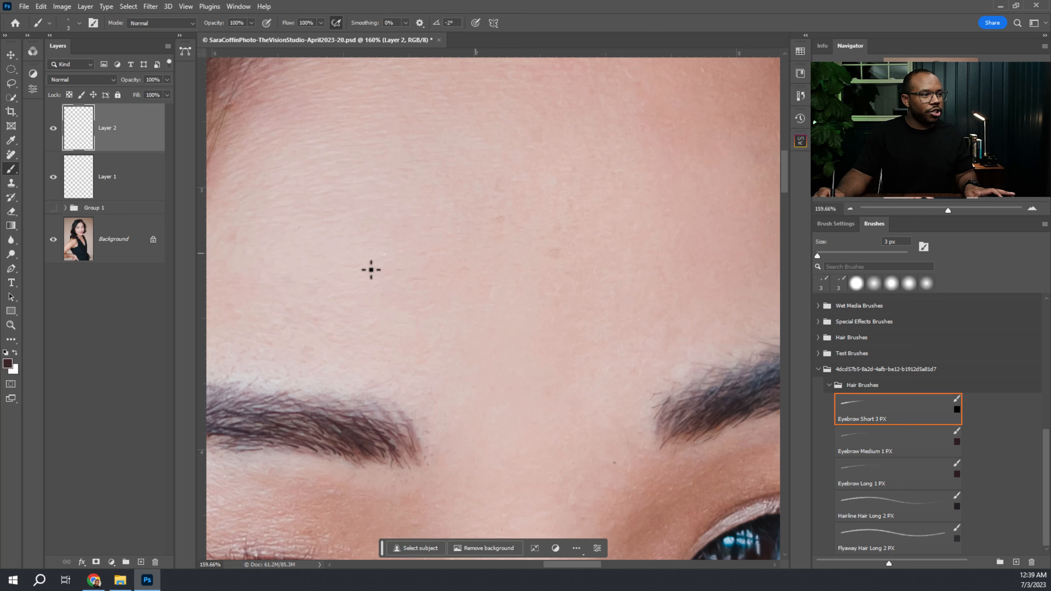
drag(1043, 473, 1034, 348)
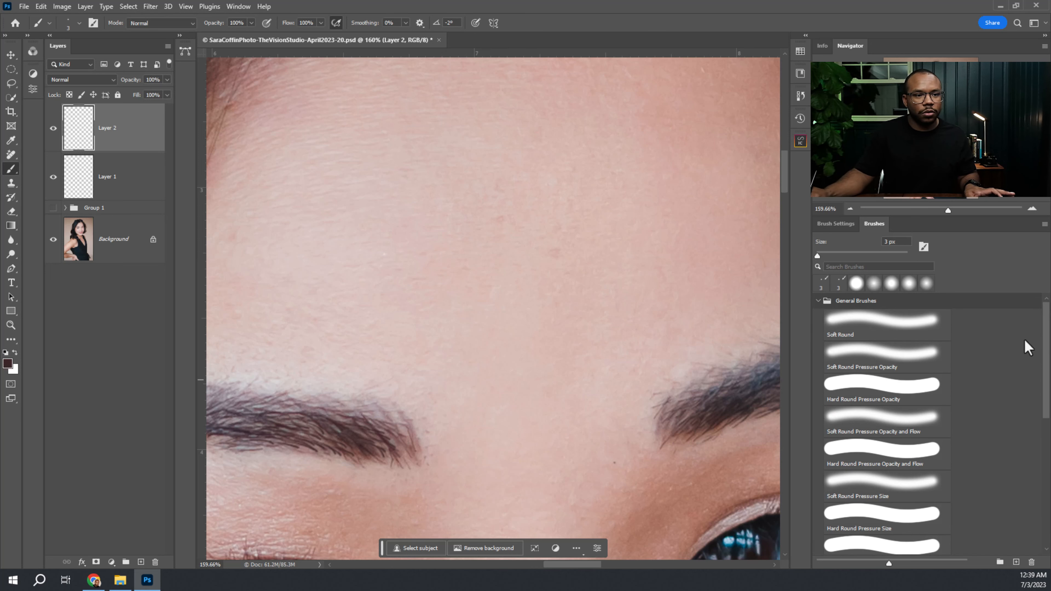
click(913, 385)
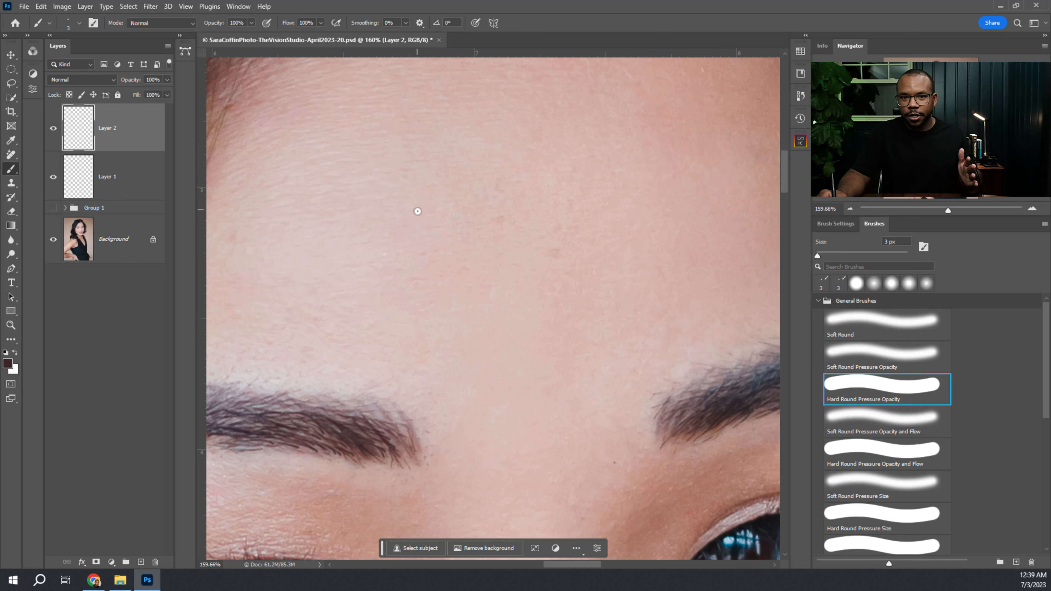
Draw long curved test strokes and a few short dashes on the forehead with the 3 px hard round brush.
mouse_move(328, 250)
mouse_down()
mouse_move(610, 170)
mouse_move(671, 174)
mouse_up()
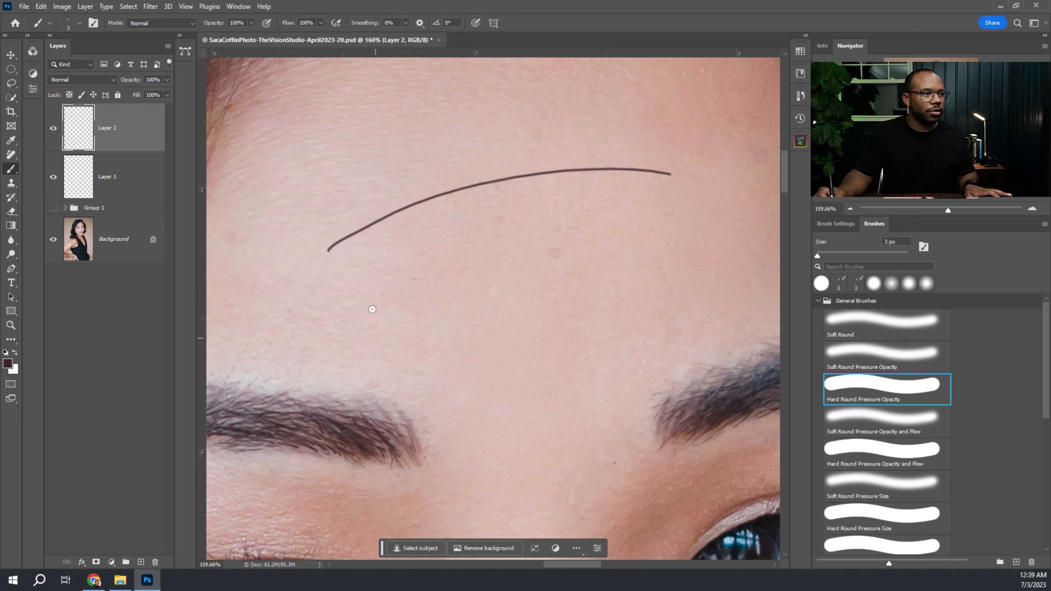
drag(324, 297, 582, 184)
drag(341, 307, 690, 173)
drag(558, 201, 686, 184)
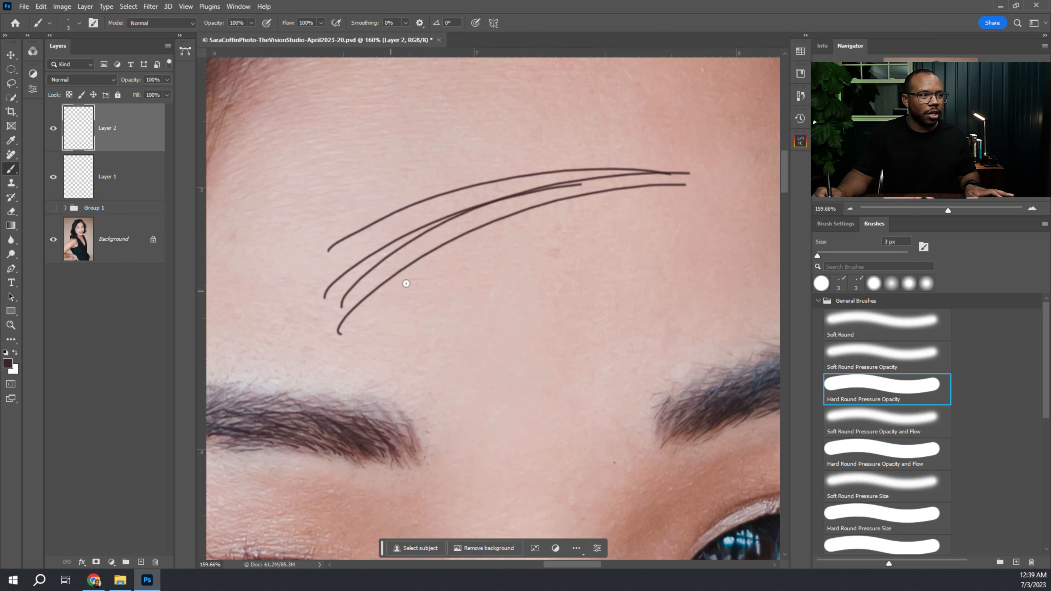
drag(406, 296, 455, 291)
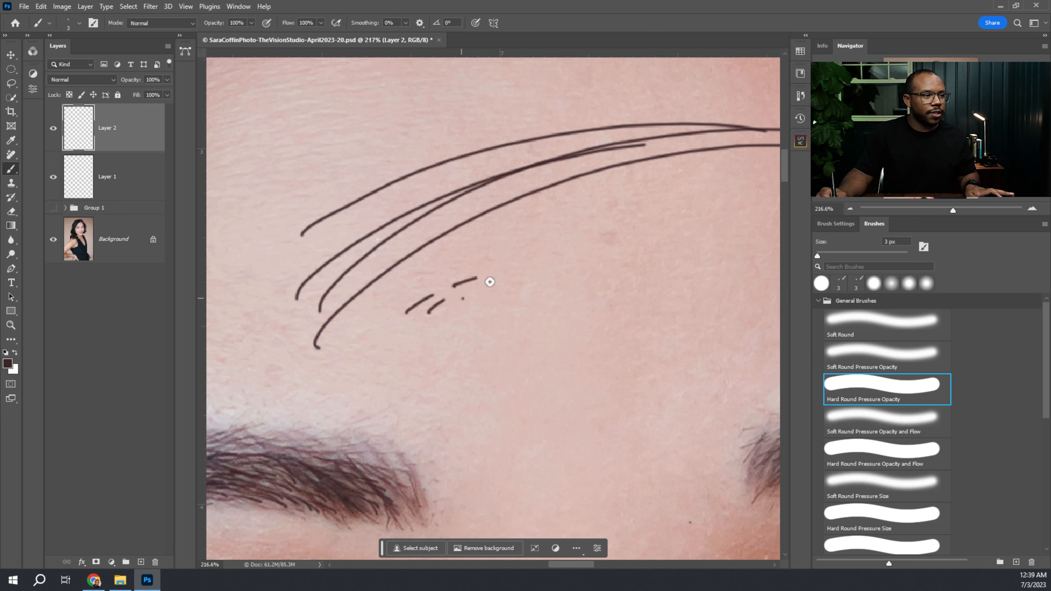
Add more short test dashes on the forehead with the hard round brush, including thinner ones at 1 px.
drag(463, 328, 479, 318)
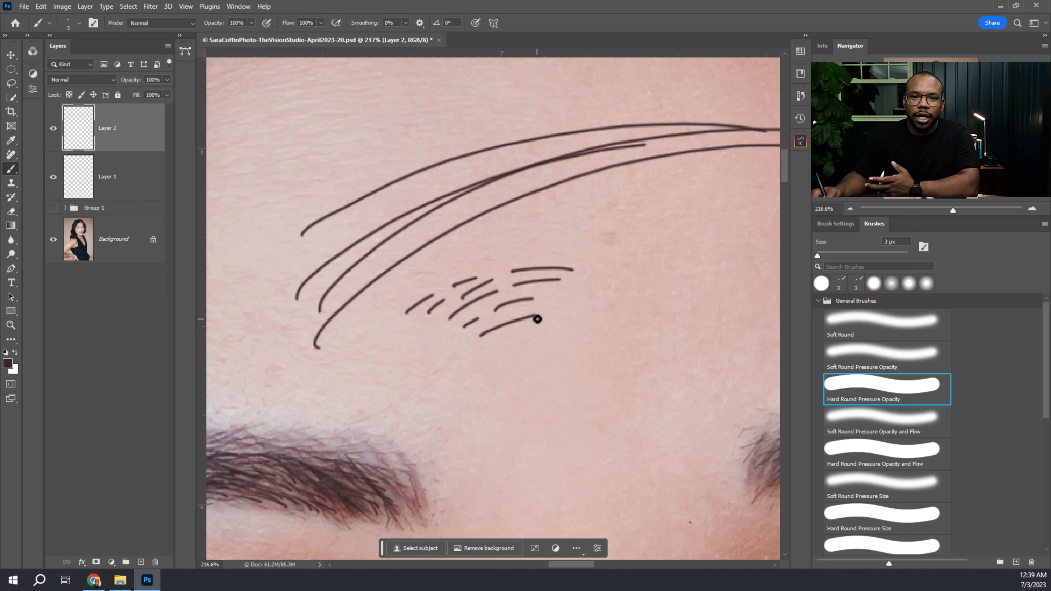
drag(490, 348, 566, 323)
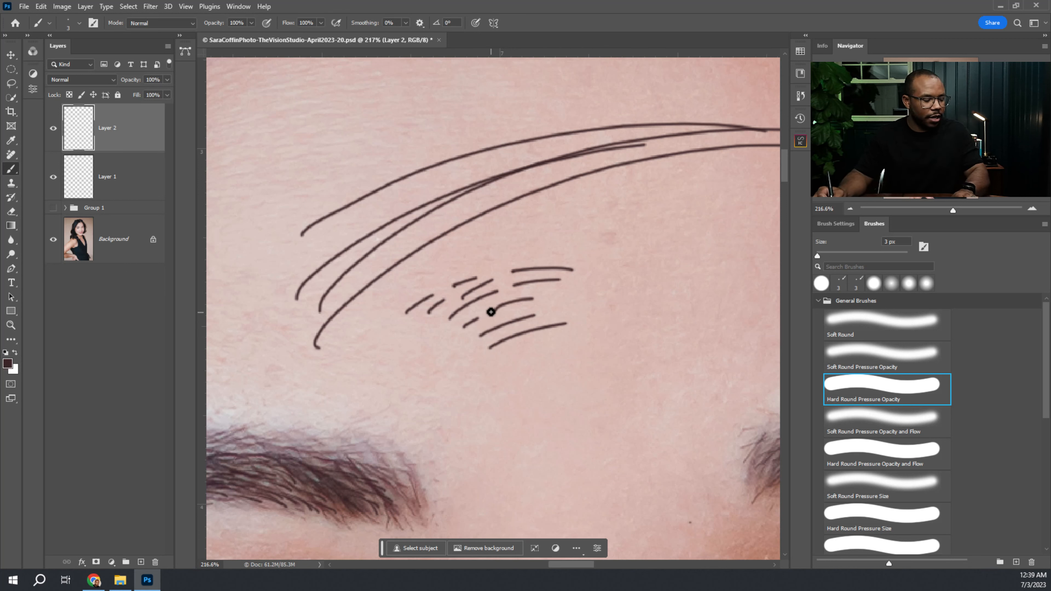
key(bracketleft)
key(bracketleft)
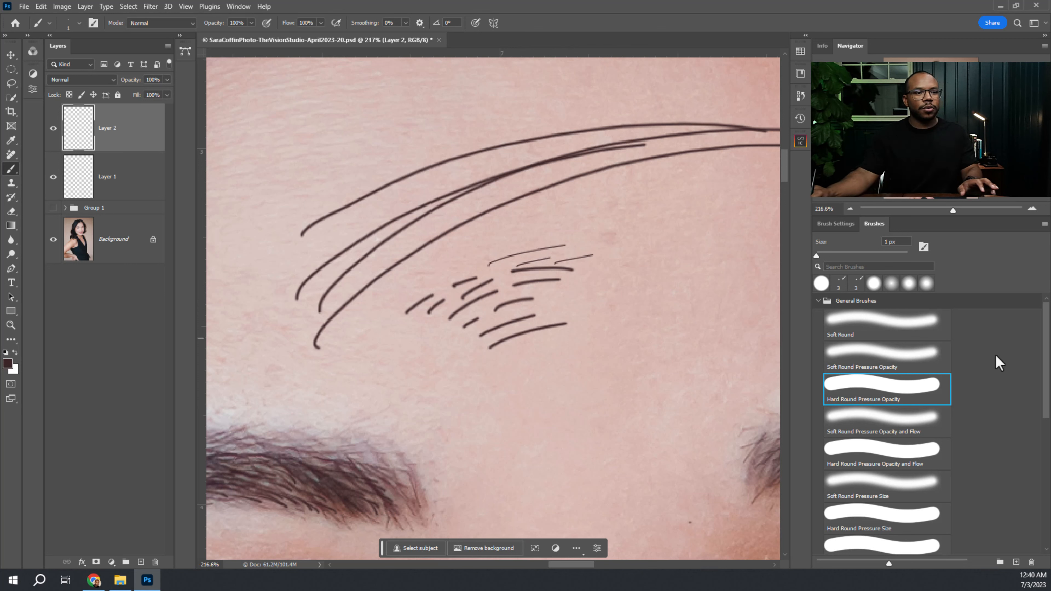
Choose the Eyebrow Short 3 PX brush and view its Shape Dynamics settings.
scroll(1045, 354, down, 10)
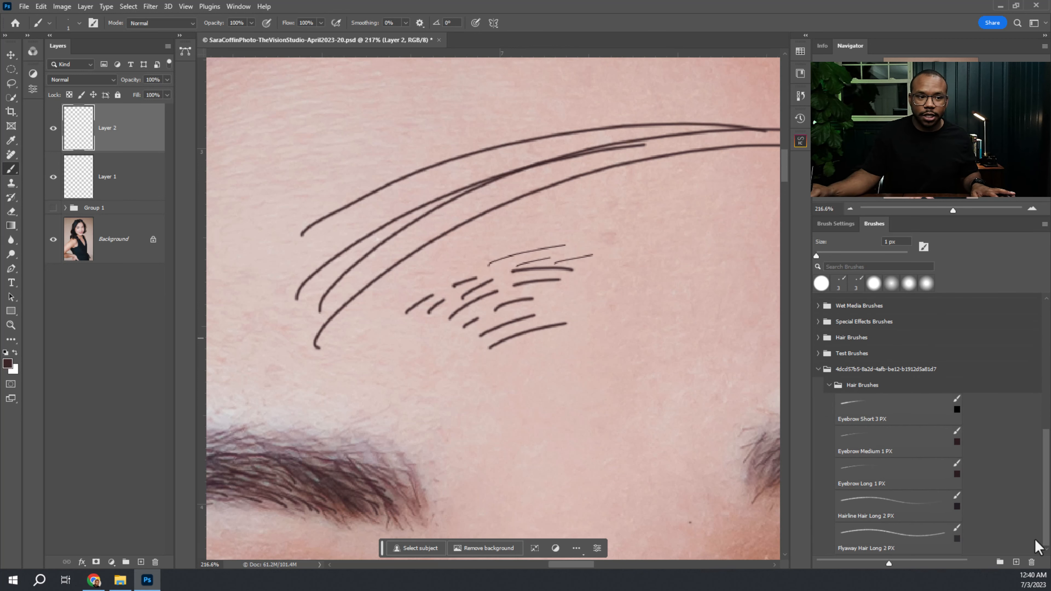
click(887, 414)
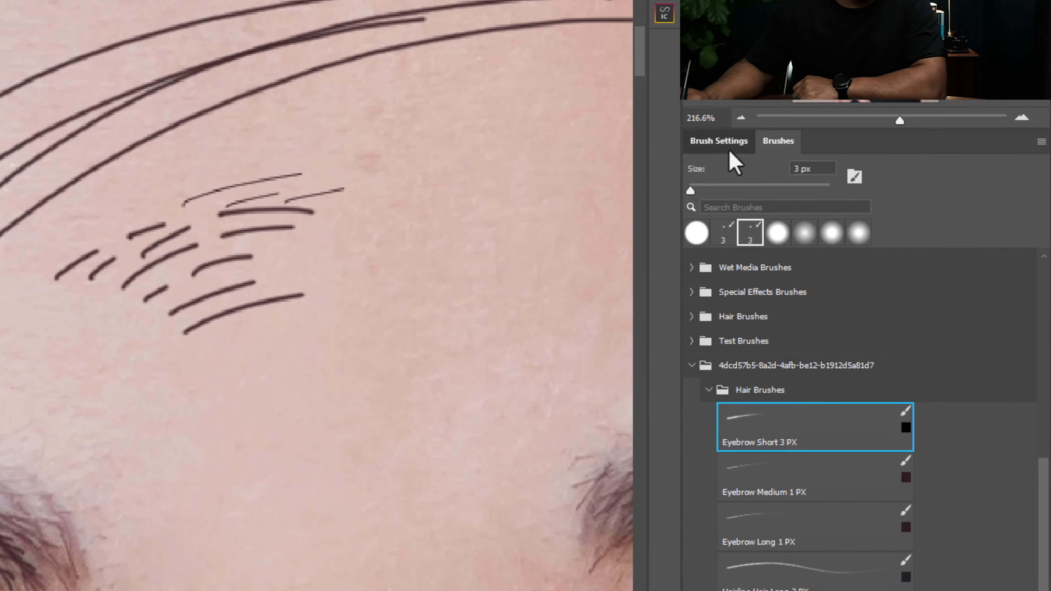
click(727, 148)
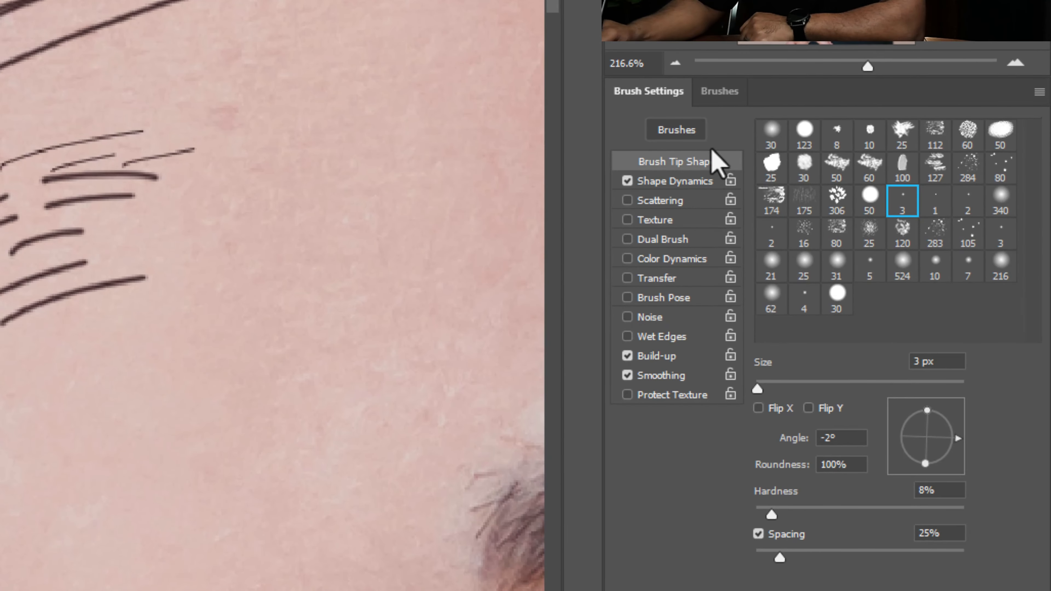
click(741, 216)
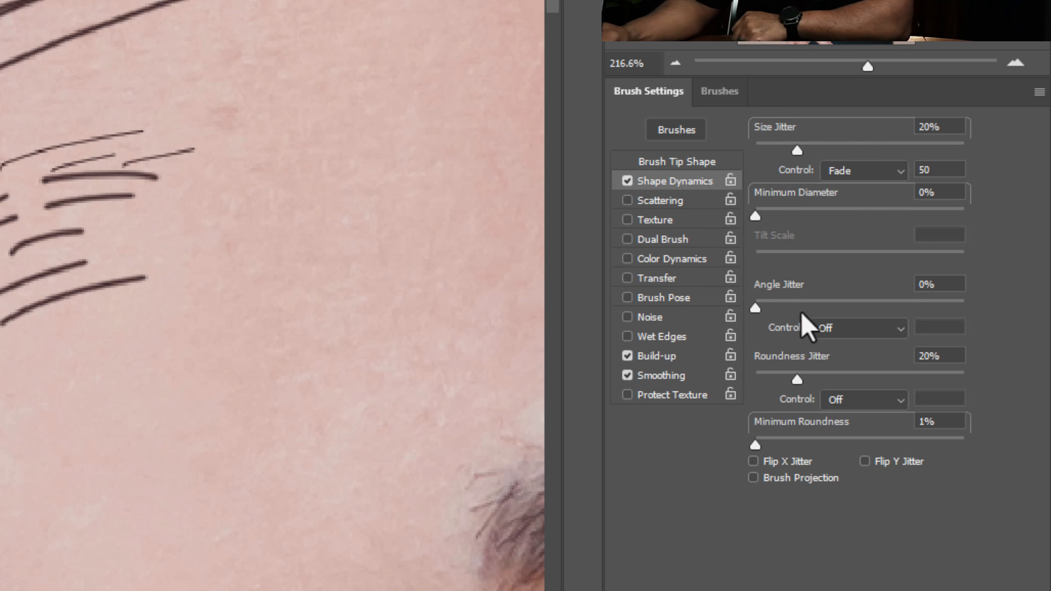
Draw about a dozen short tapered test hairs on the forehead with the Eyebrow Short 3 PX brush.
drag(232, 286, 207, 295)
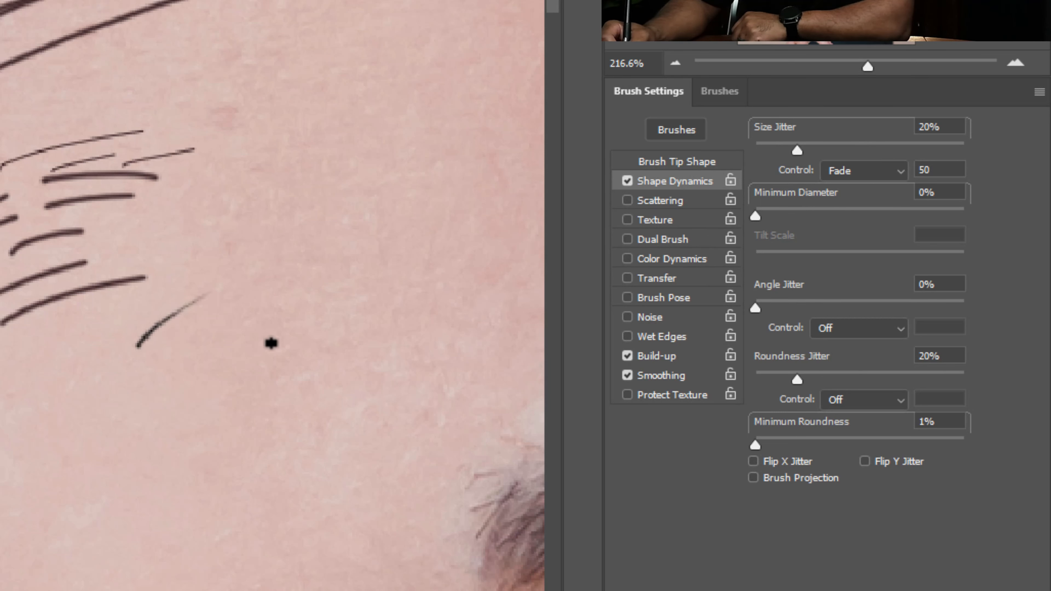
drag(129, 399, 203, 341)
drag(161, 412, 227, 354)
drag(219, 317, 303, 277)
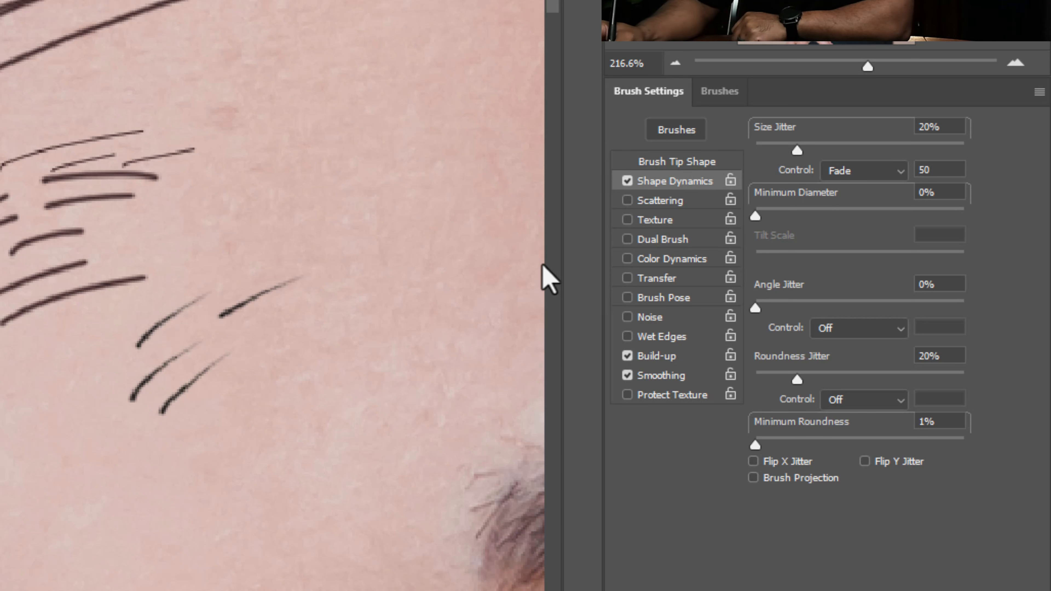
drag(234, 343, 308, 290)
drag(241, 249, 331, 247)
drag(239, 391, 308, 331)
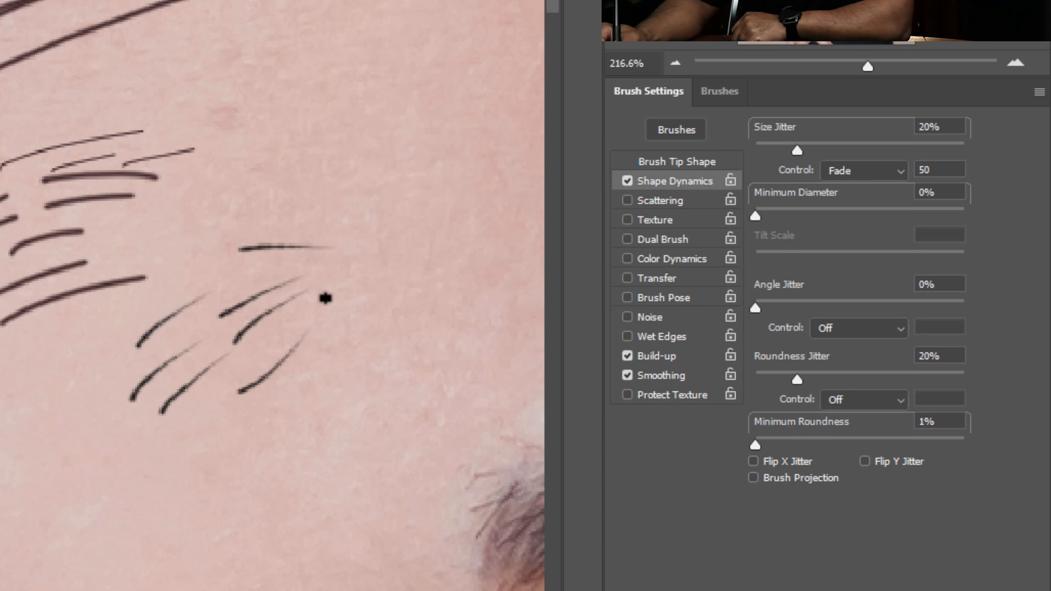
drag(182, 430, 273, 421)
drag(84, 434, 178, 426)
mouse_move(63, 457)
mouse_down()
mouse_move(123, 467)
mouse_move(165, 459)
mouse_up()
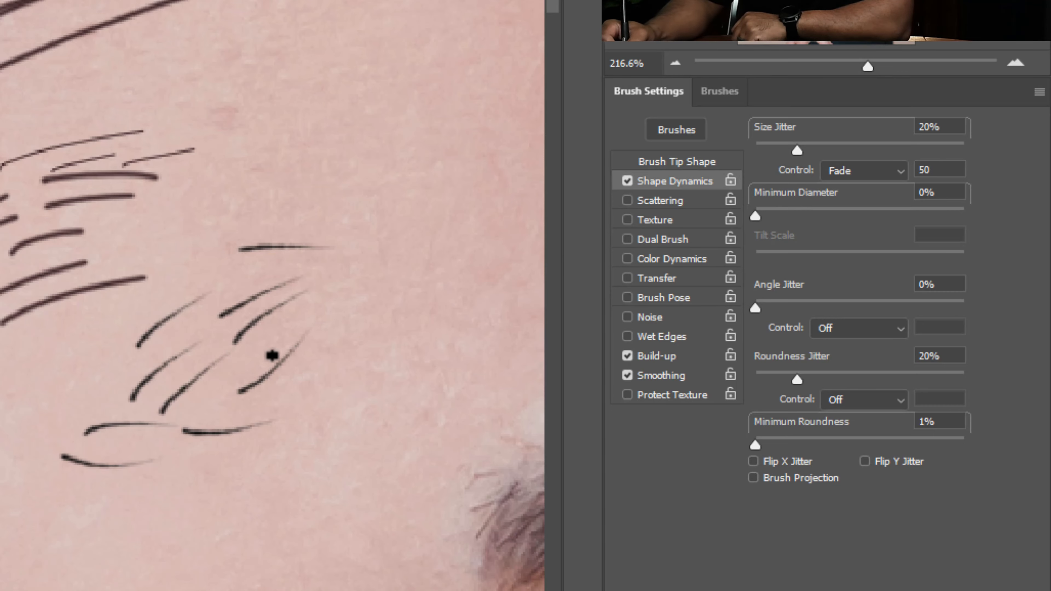
drag(9, 413, 84, 355)
drag(476, 382, 512, 352)
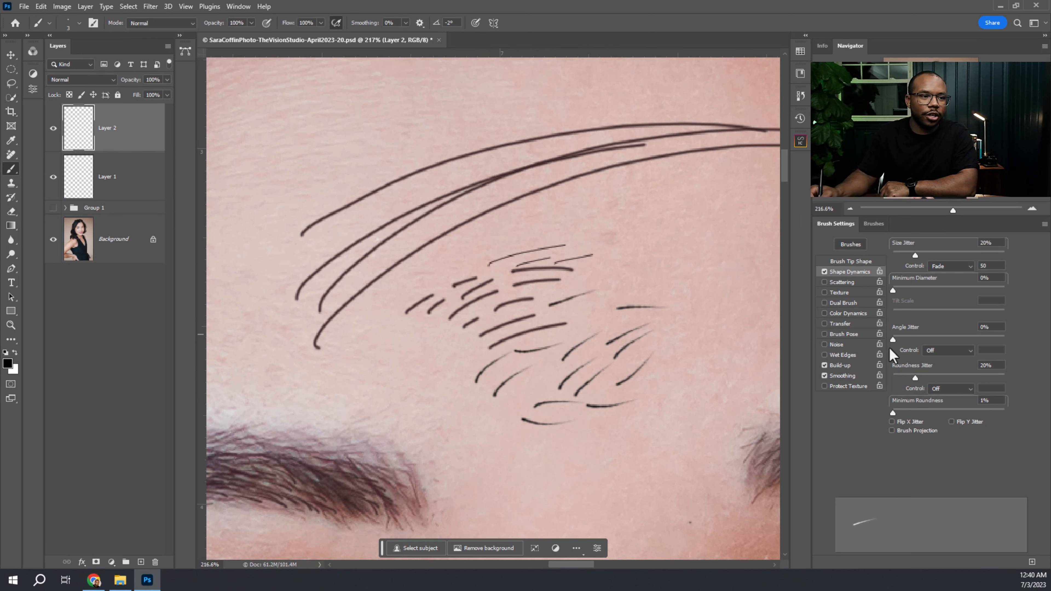
Try fine test hairs above the forehead dashes with the Eyebrow Medium 1 PX and Eyebrow Long 1 PX brushes.
click(853, 244)
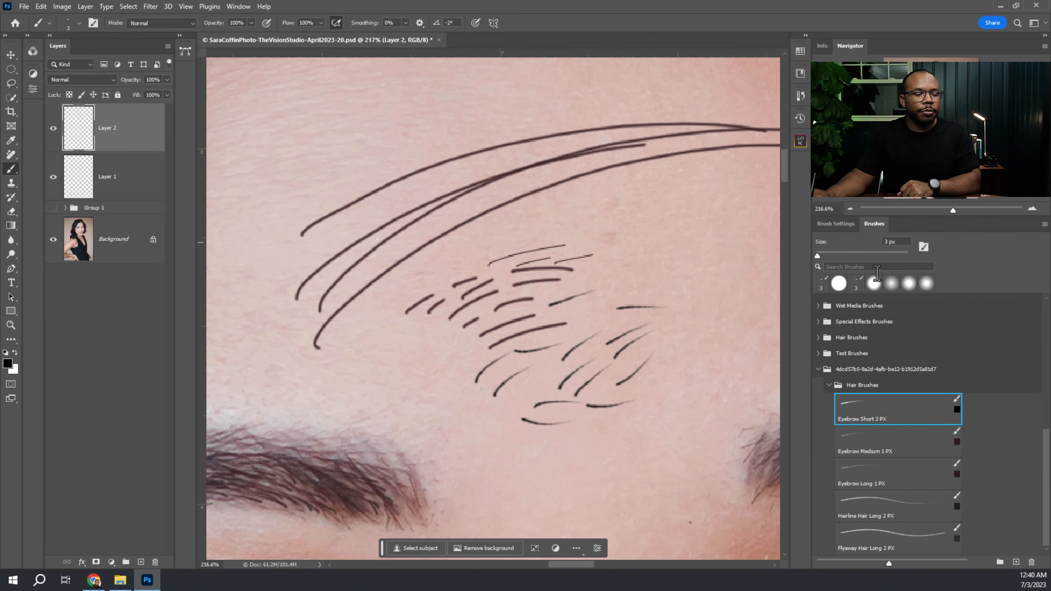
click(883, 449)
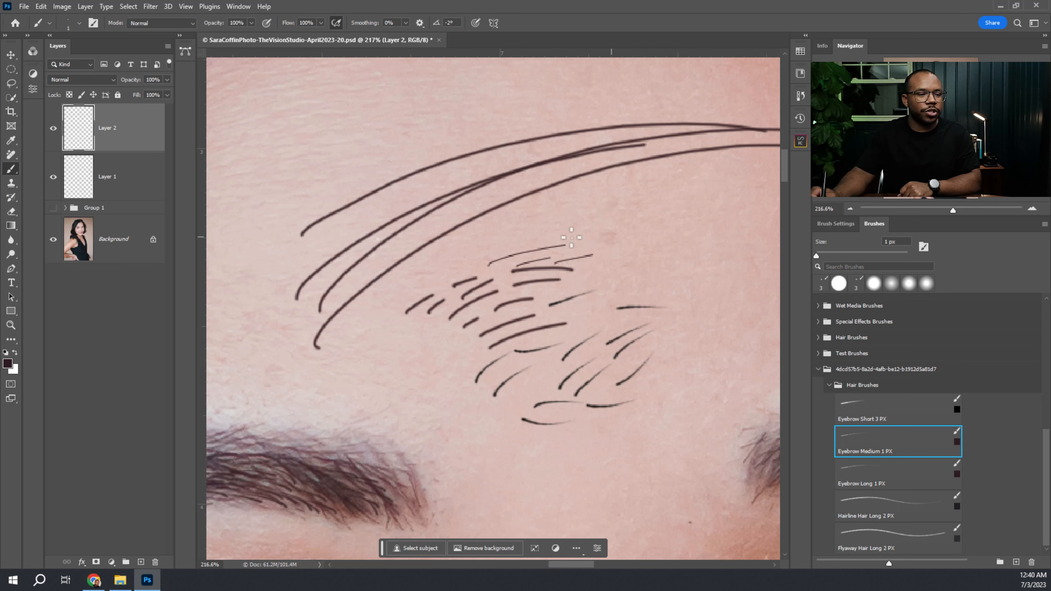
drag(547, 231, 578, 219)
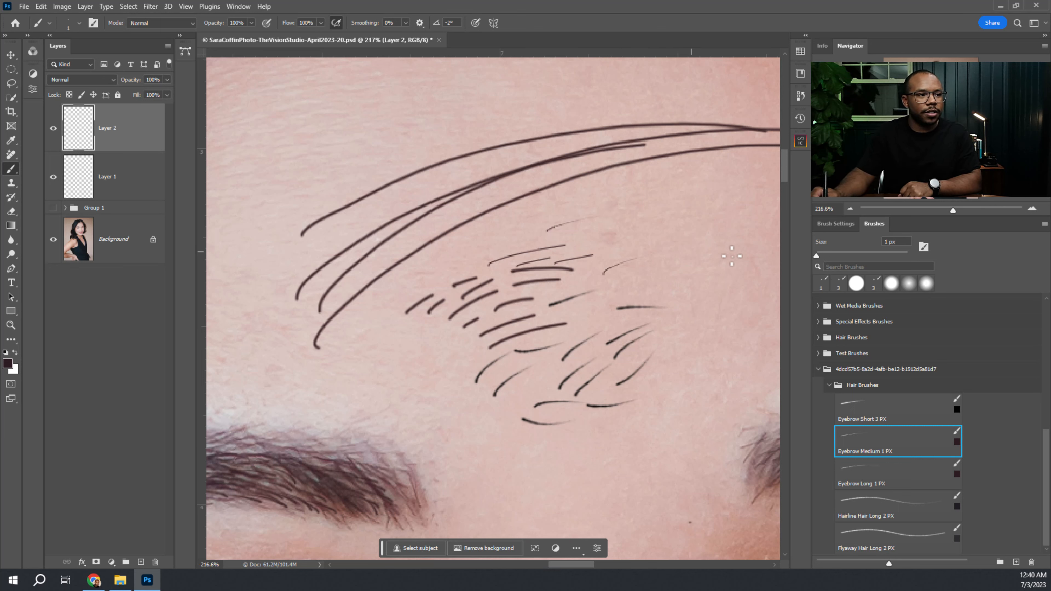
click(852, 481)
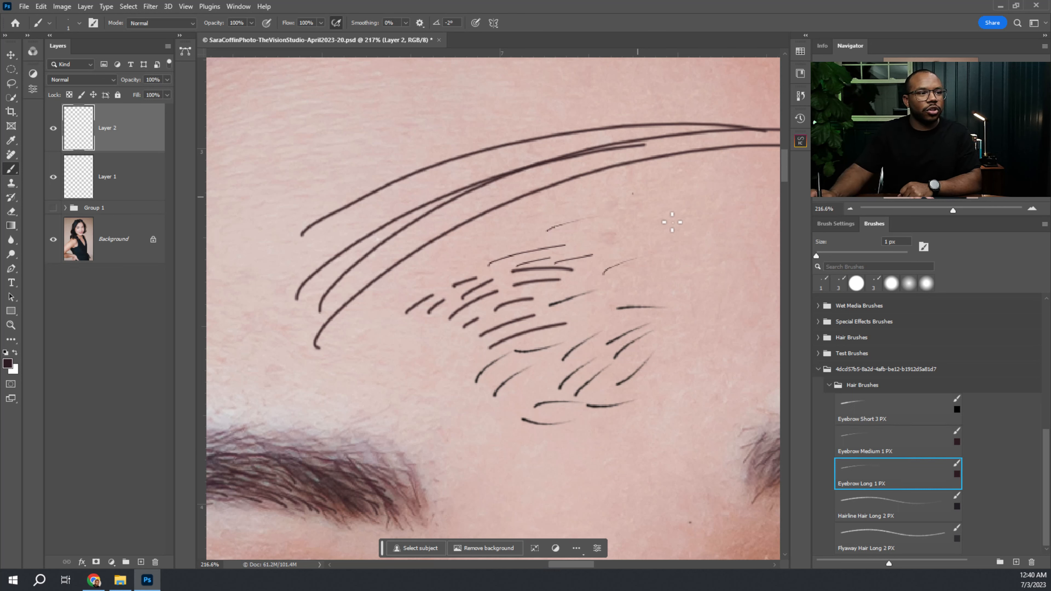
Draw long curved test hairs on the forehead with the Hairline Hair Long 2 PX and Flyaway Hair Long 2 PX brushes.
click(863, 506)
drag(450, 427, 636, 471)
click(861, 532)
drag(494, 486, 741, 265)
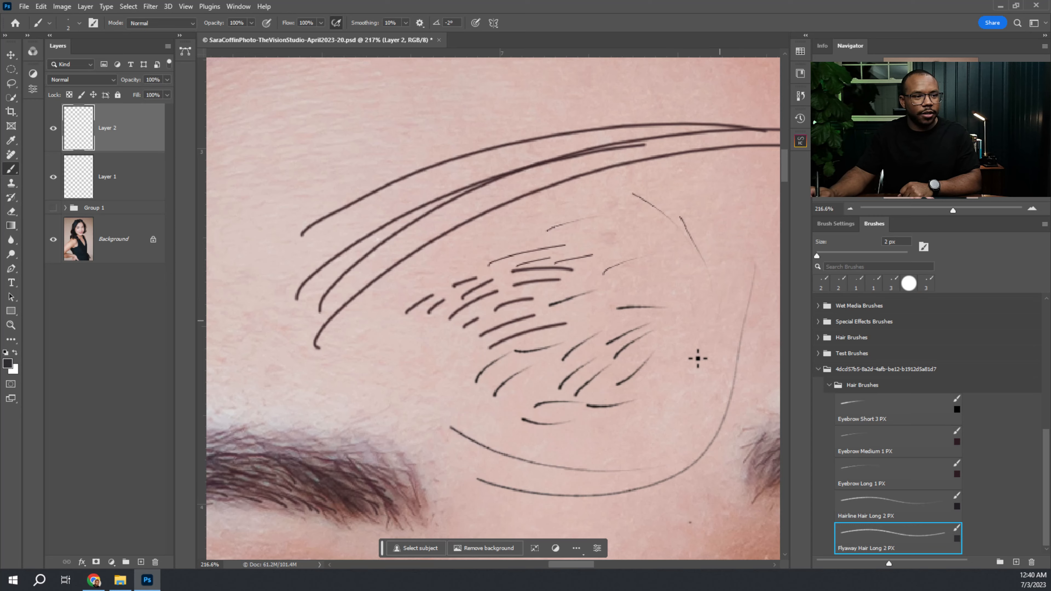
alt+click(633, 327)
drag(397, 296, 612, 140)
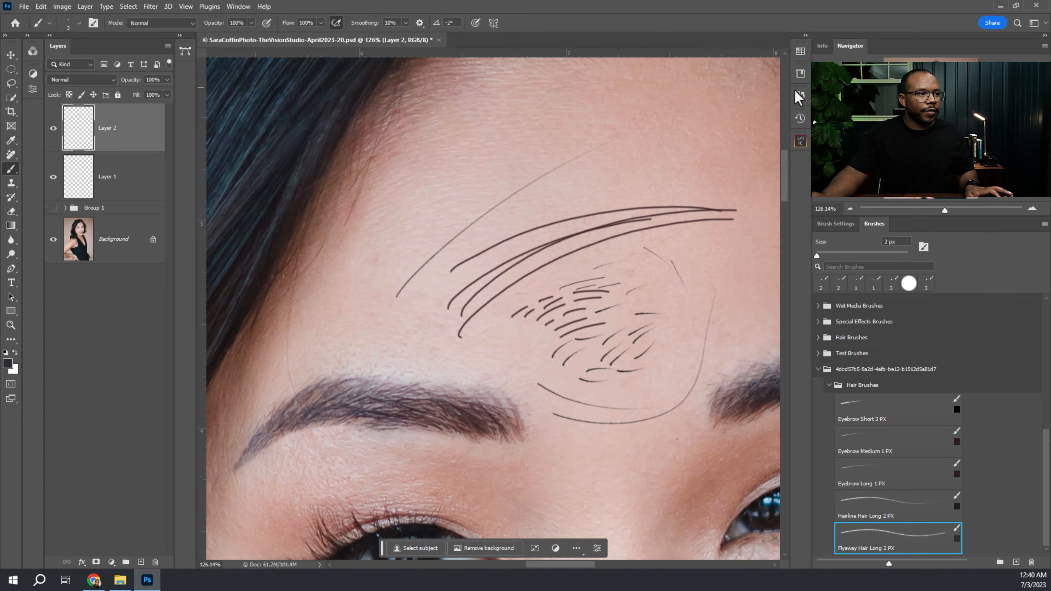
Delete Layer 2 with all the forehead test strokes.
mouse_move(137, 141)
mouse_down()
mouse_move(183, 352)
mouse_move(184, 514)
mouse_move(185, 400)
mouse_move(117, 146)
mouse_move(136, 141)
mouse_up()
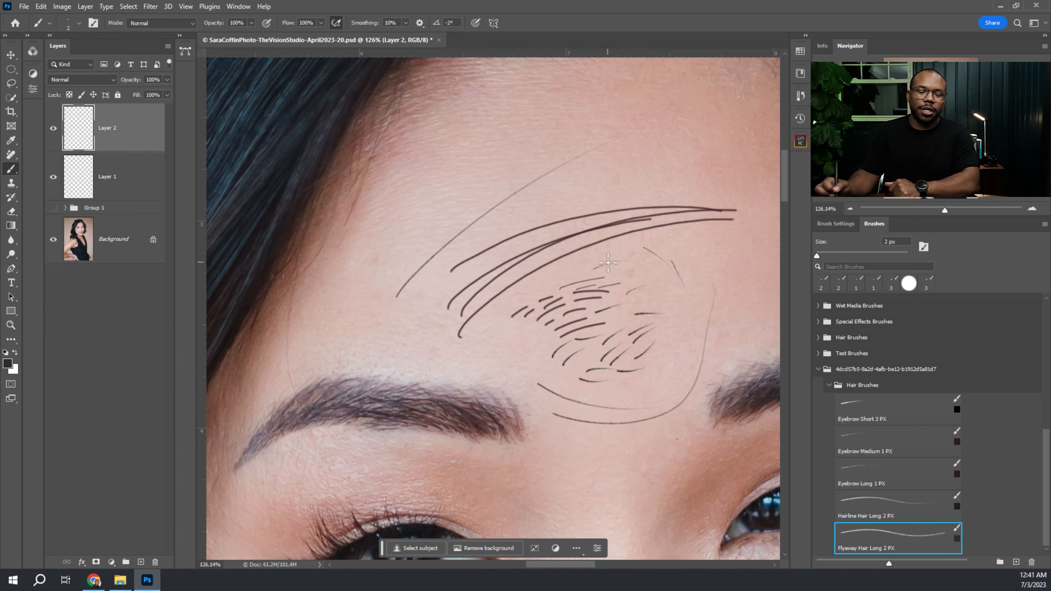
mouse_move(143, 146)
mouse_down()
mouse_move(183, 555)
mouse_move(156, 562)
mouse_up()
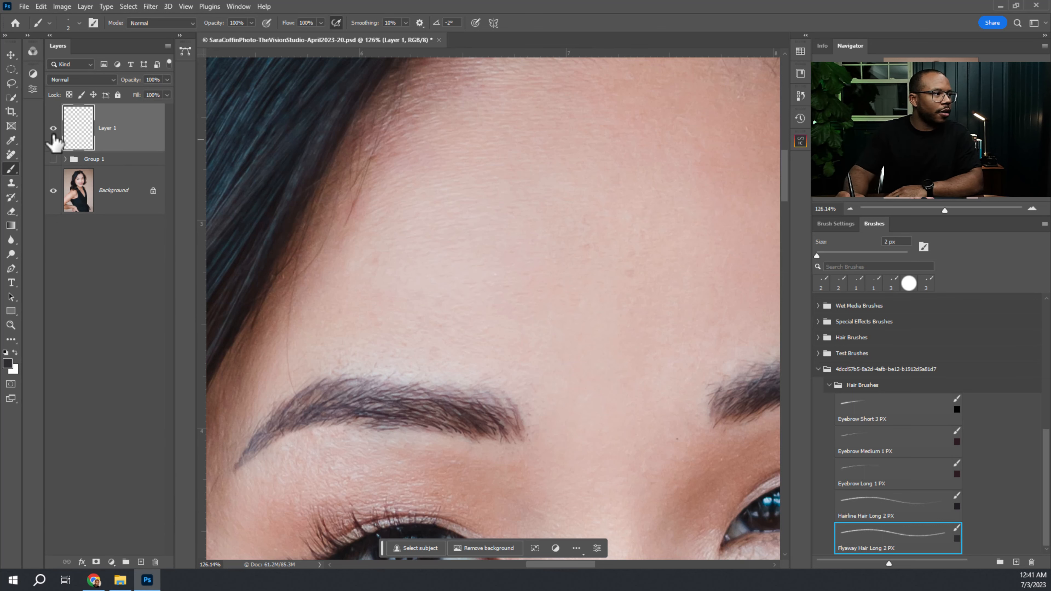
Choose the Eyebrow Medium 1 PX brush and sample its colour from the hairs in the eyebrow's arch.
click(881, 415)
drag(553, 398, 652, 298)
drag(573, 366, 617, 364)
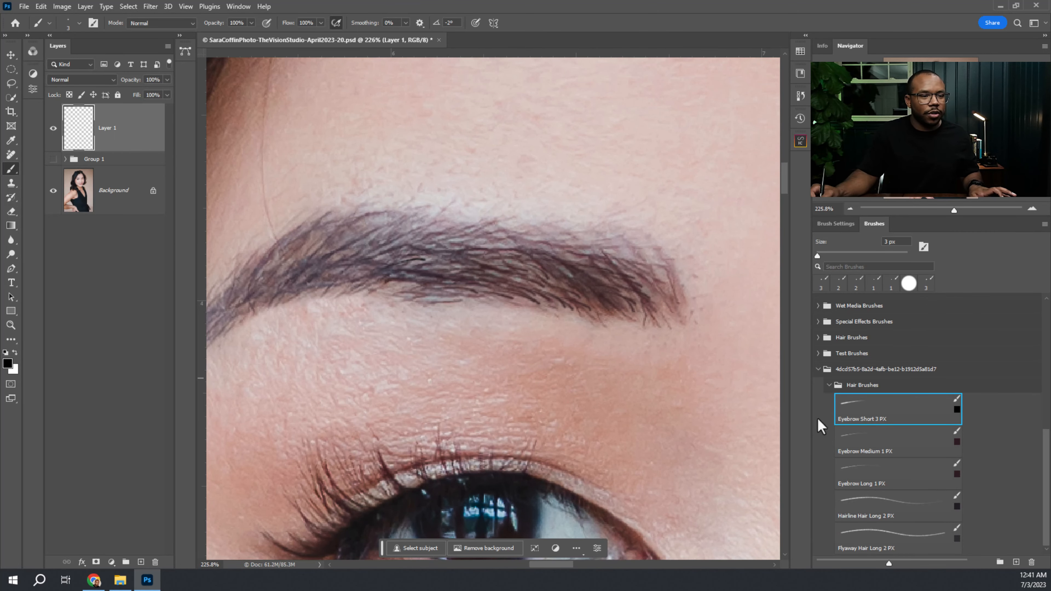
click(885, 451)
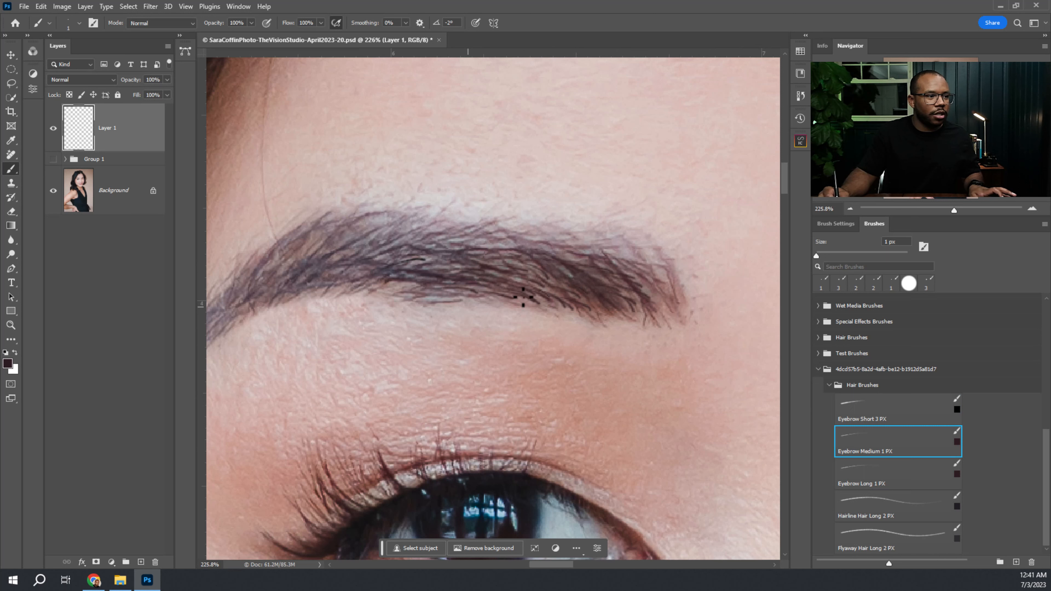
alt+click(354, 260)
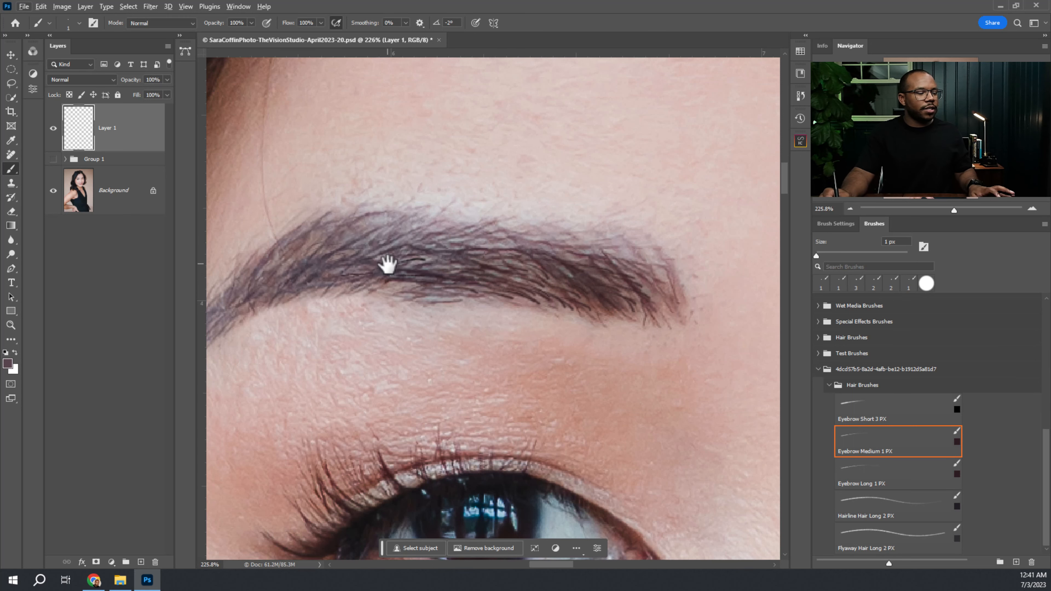
Sample several hair tones across the eyebrow's arch and paint fine matching hairs into it on Layer 1.
drag(388, 264, 411, 252)
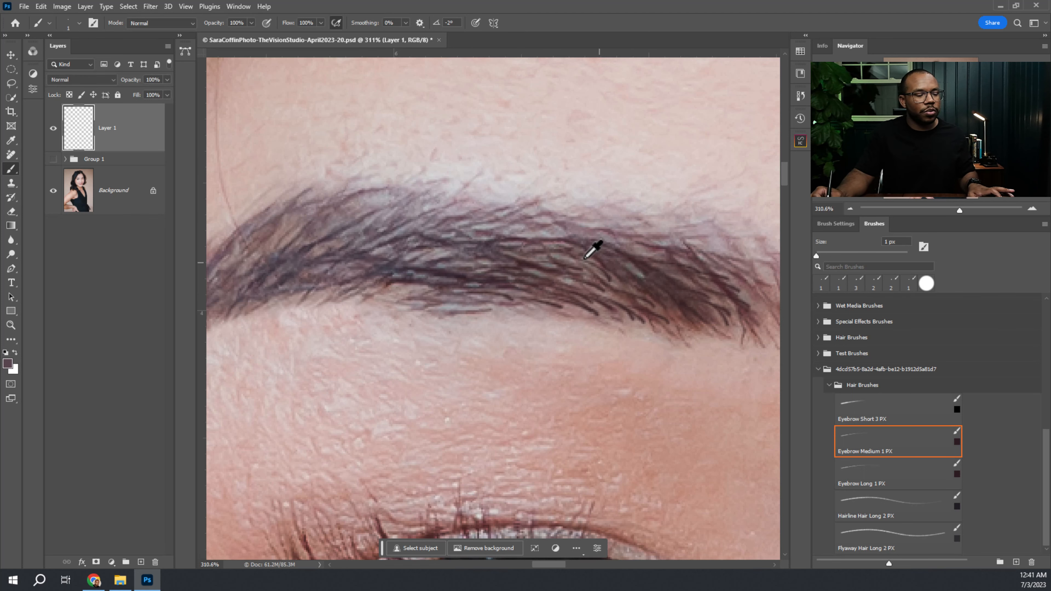
scroll(594, 249, up, 1)
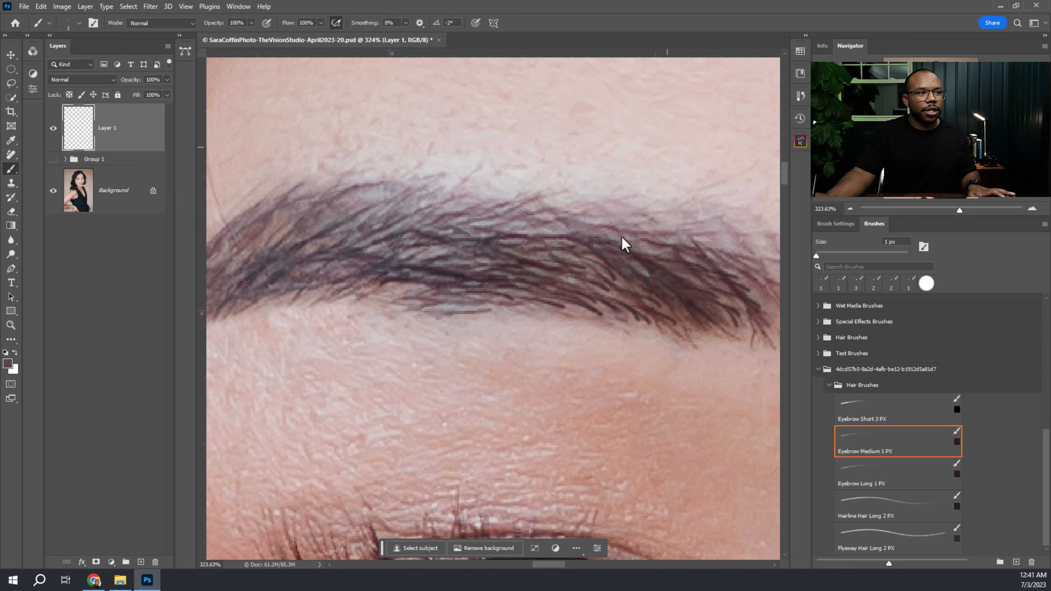
alt+click(441, 253)
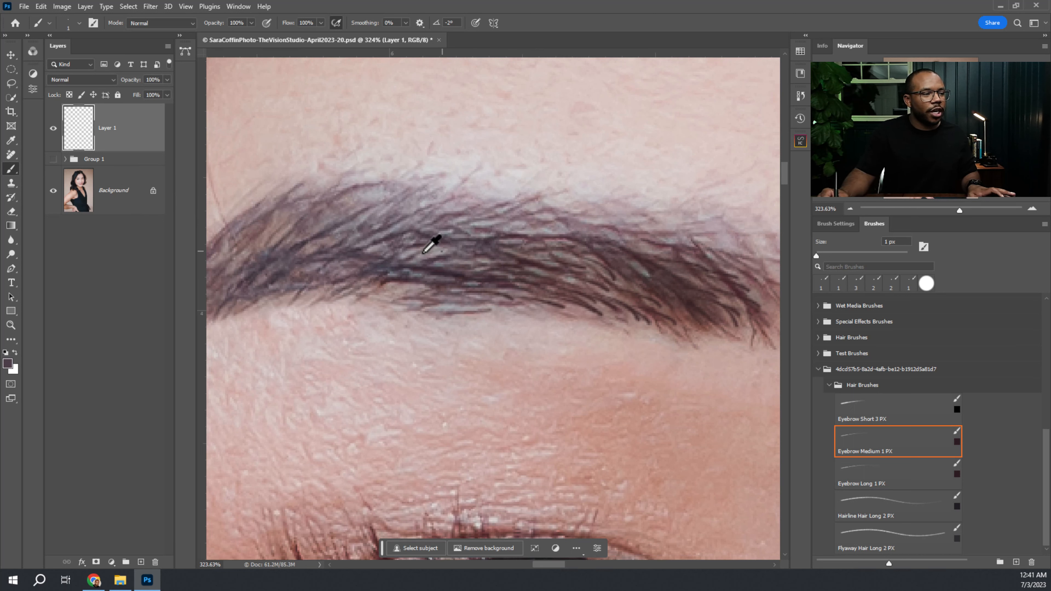
alt+click(374, 241)
alt+click(355, 224)
alt+click(338, 244)
alt+click(394, 280)
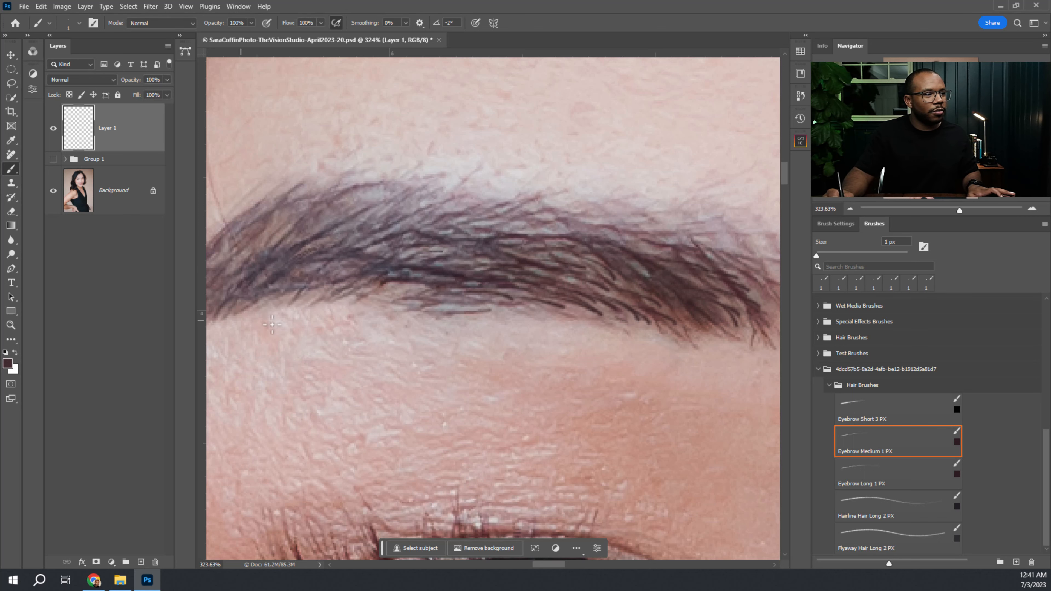
Reset the canvas rotation with the Rotate View tool.
drag(582, 286, 553, 290)
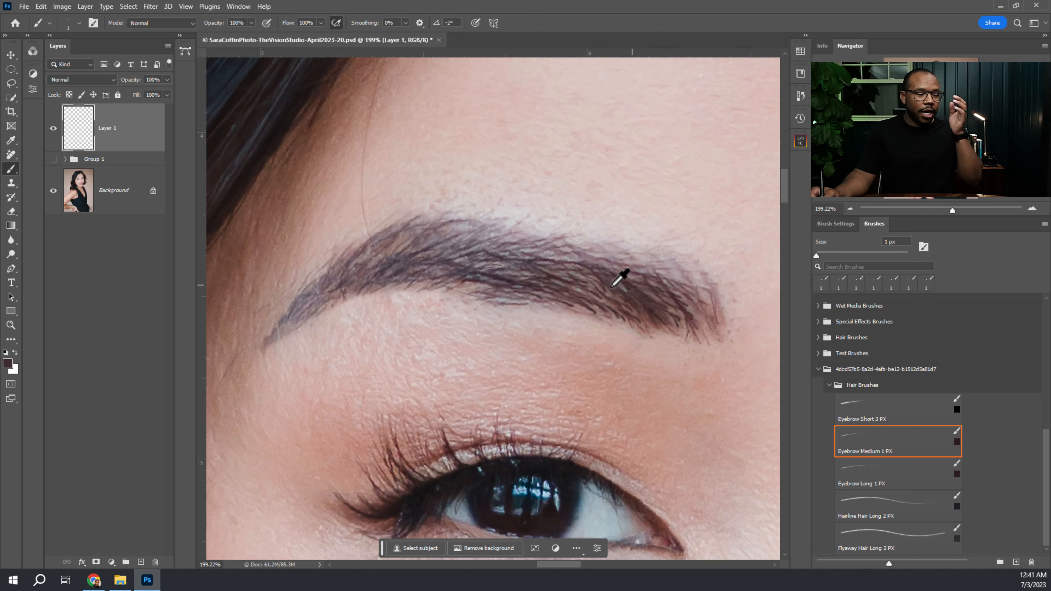
key(r)
click(170, 24)
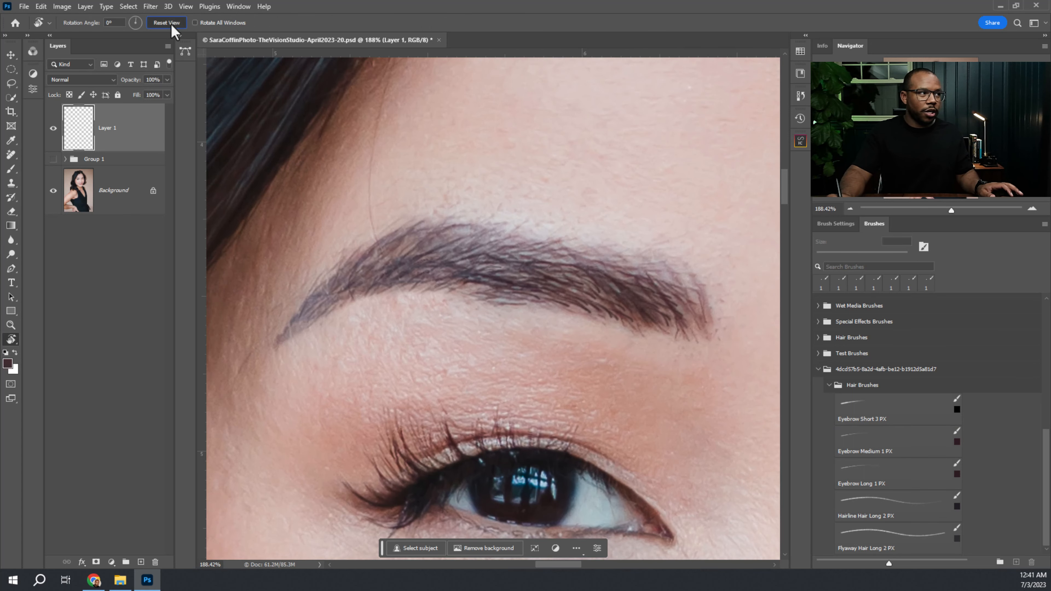
scroll(606, 317, up, 3)
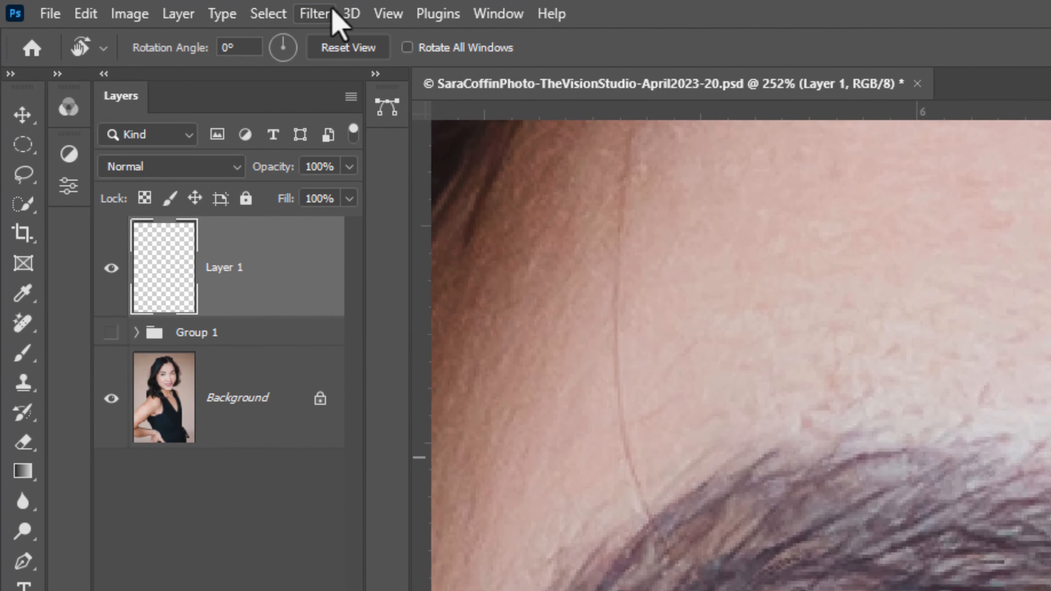
Apply a Lens Blur filter to the painted eyebrow hairs on Layer 1.
click(327, 13)
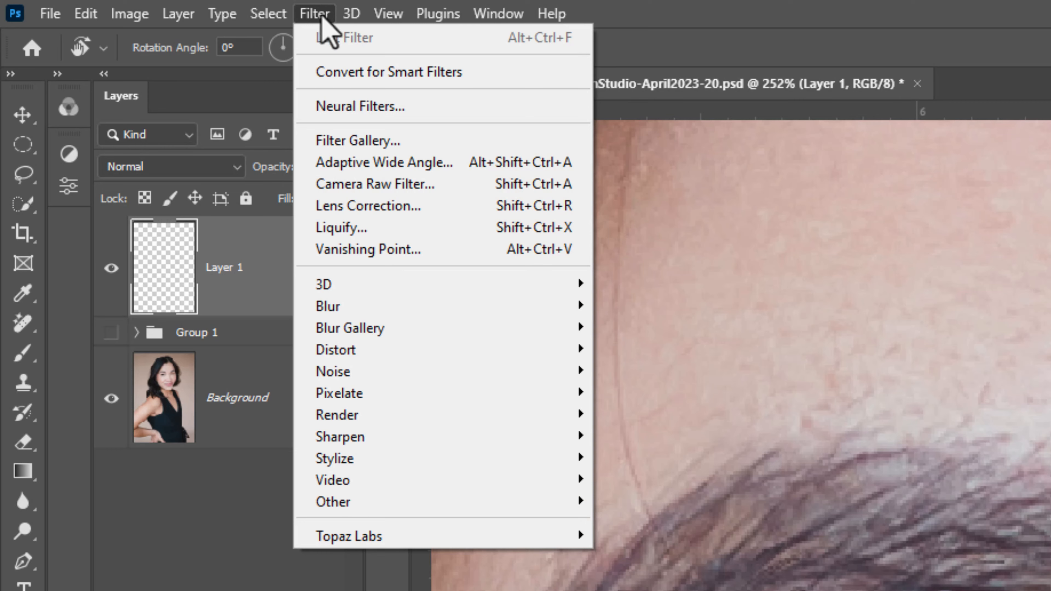
mouse_move(401, 306)
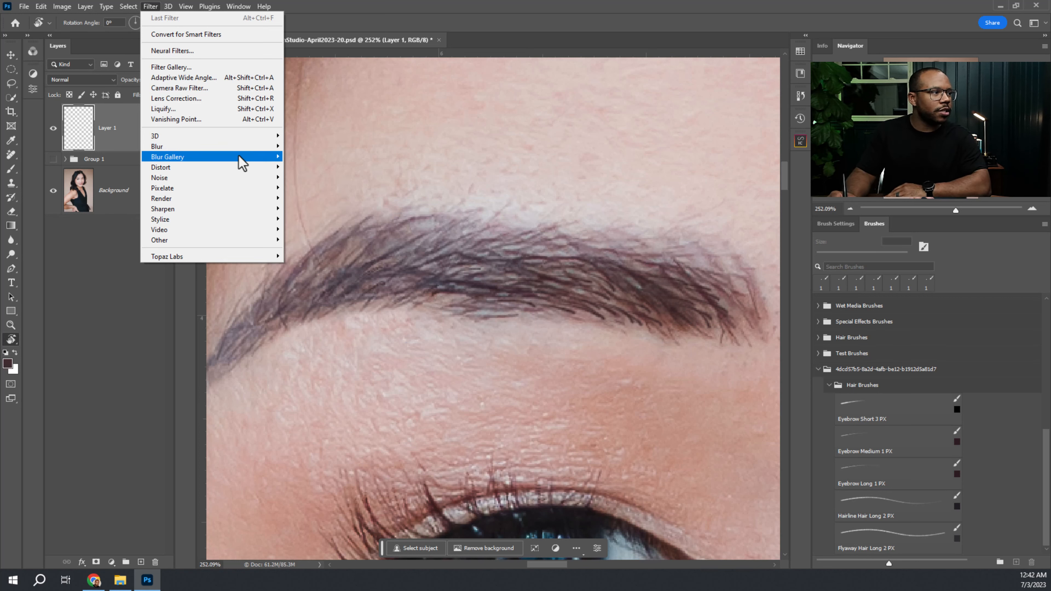
mouse_move(238, 149)
click(317, 199)
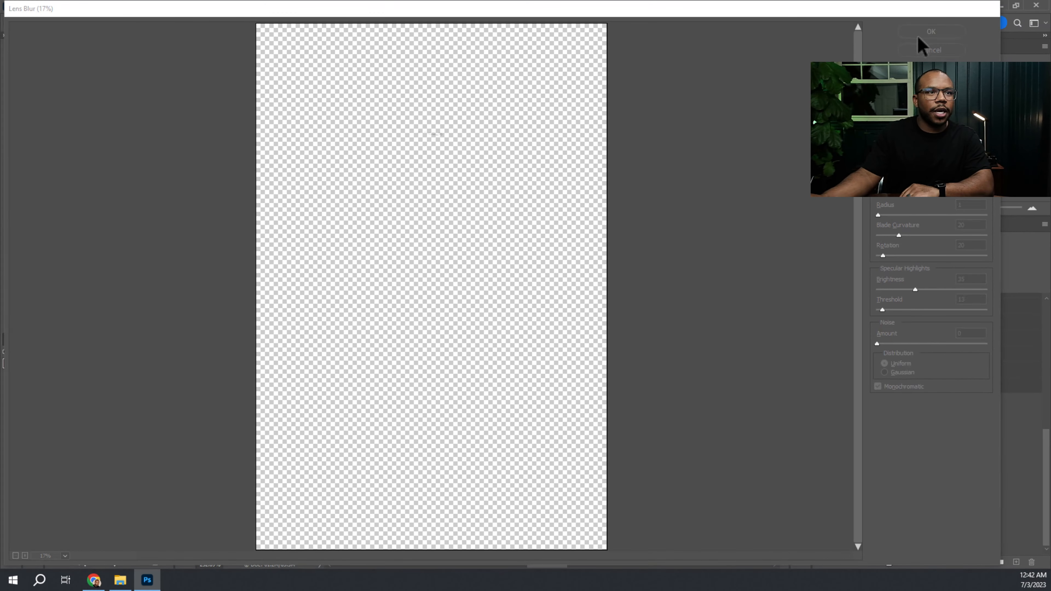
click(918, 44)
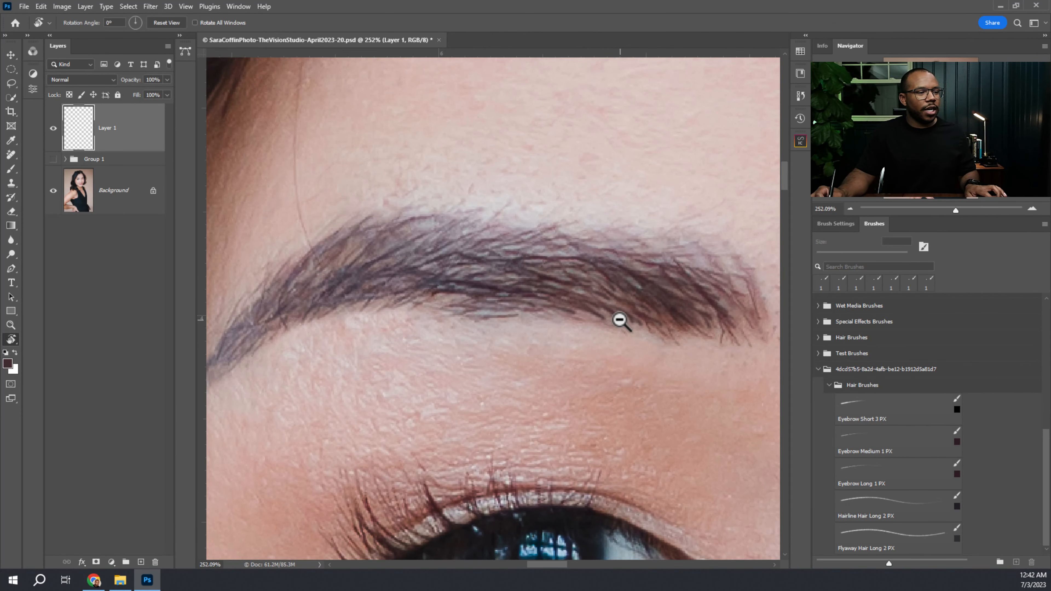
scroll(613, 323, down, 2)
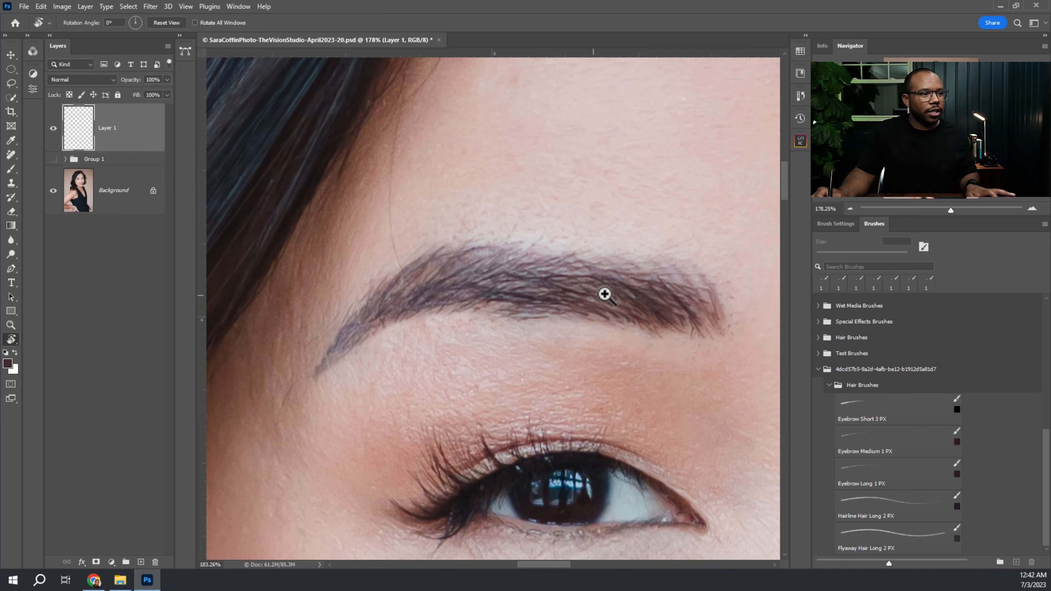
Compare the painted eyebrow hairs before and after the Lens Blur by switching between the last two history states.
scroll(606, 294, up, 2)
click(800, 119)
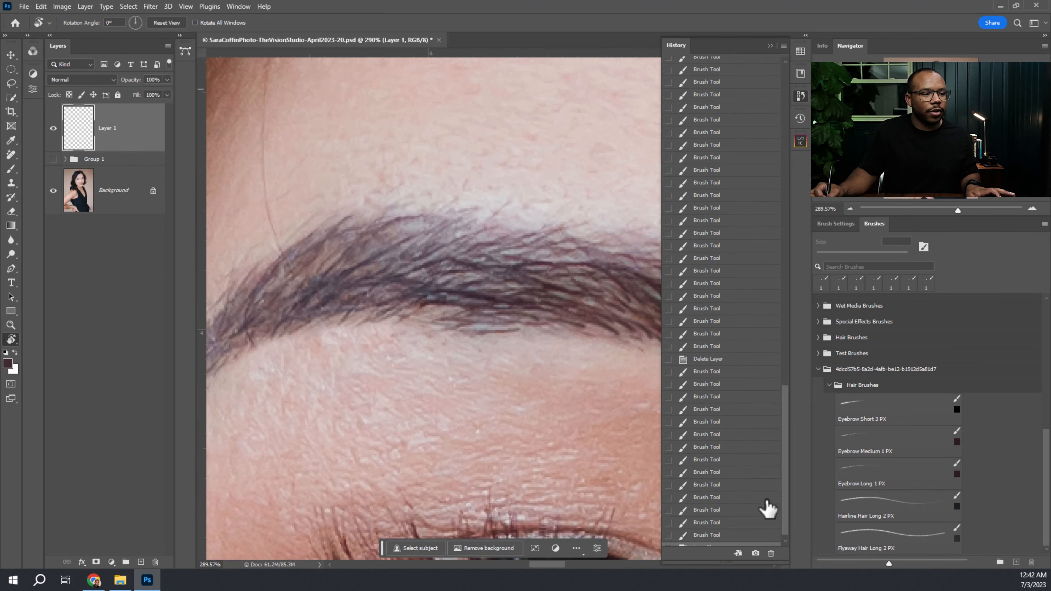
drag(580, 394, 504, 382)
drag(786, 499, 786, 521)
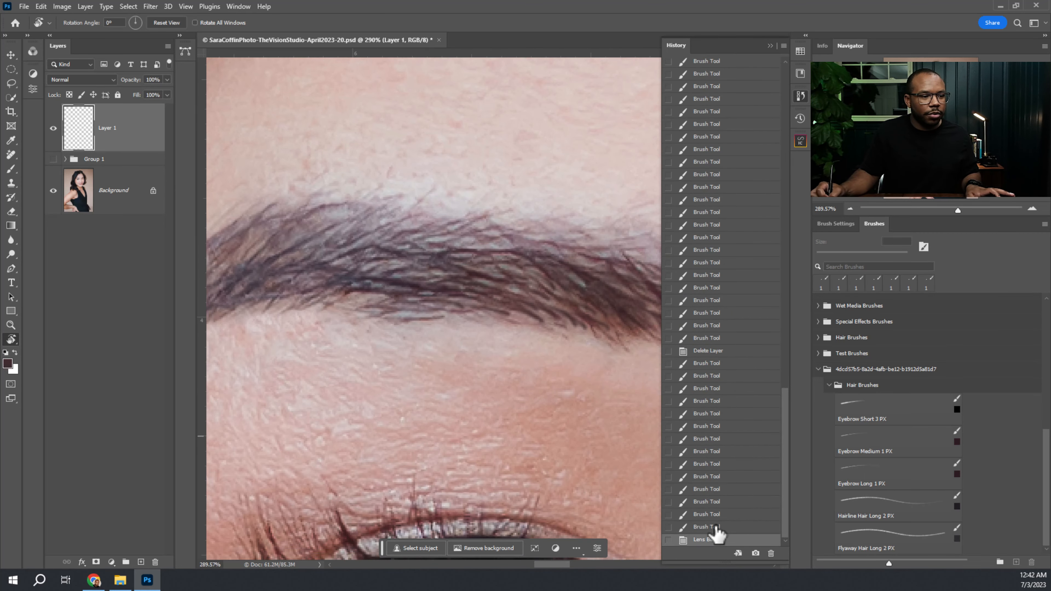
click(718, 527)
click(713, 538)
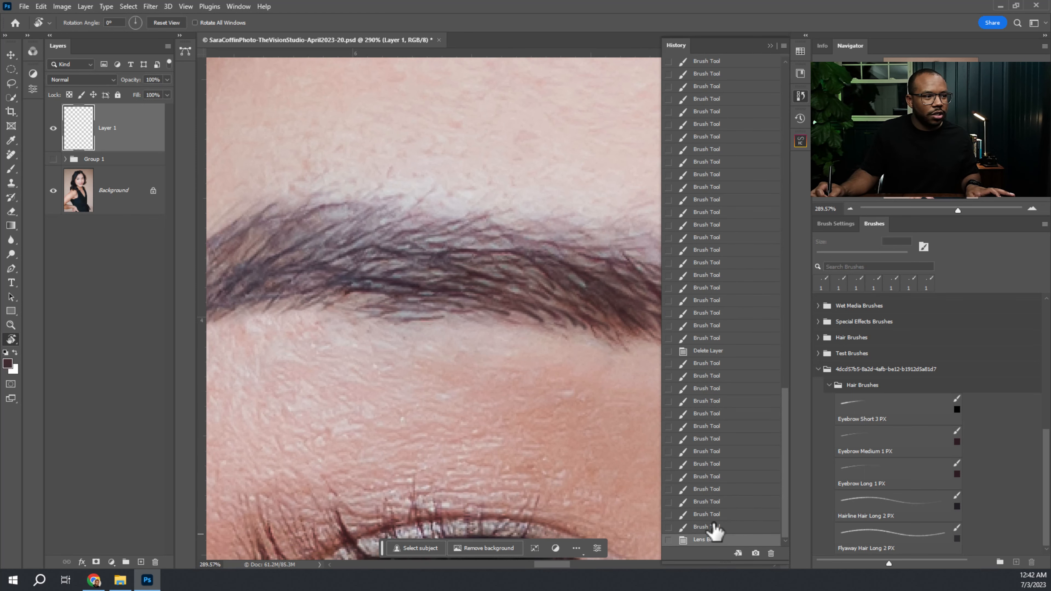
click(714, 527)
click(715, 538)
drag(535, 282, 480, 303)
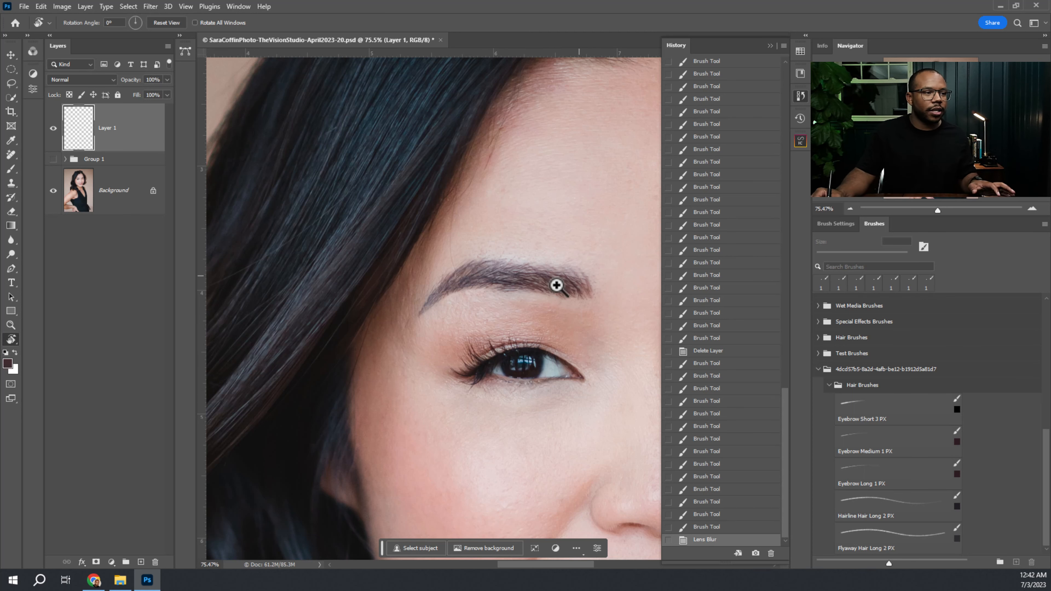
drag(556, 285, 561, 291)
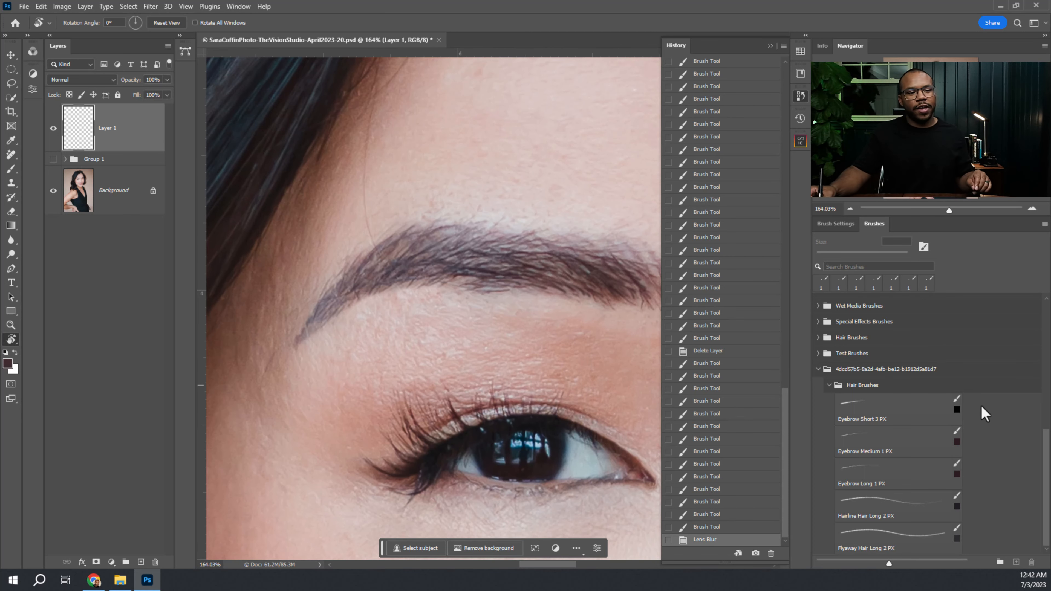
click(919, 552)
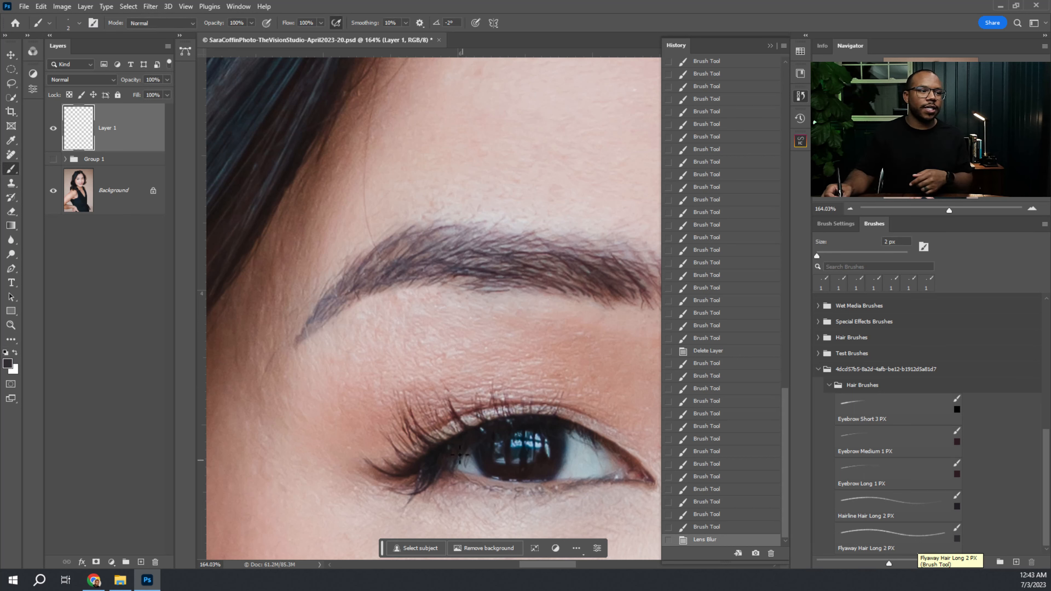
key(r)
scroll(446, 310, down, 4)
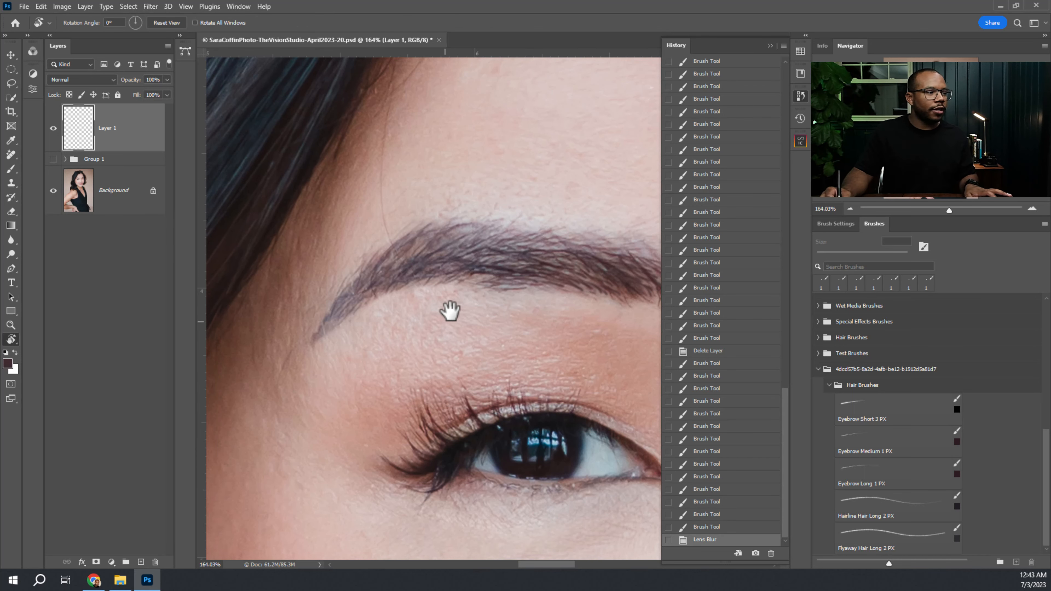
Hide Layer 1 and create a new layer above it.
click(54, 129)
click(141, 562)
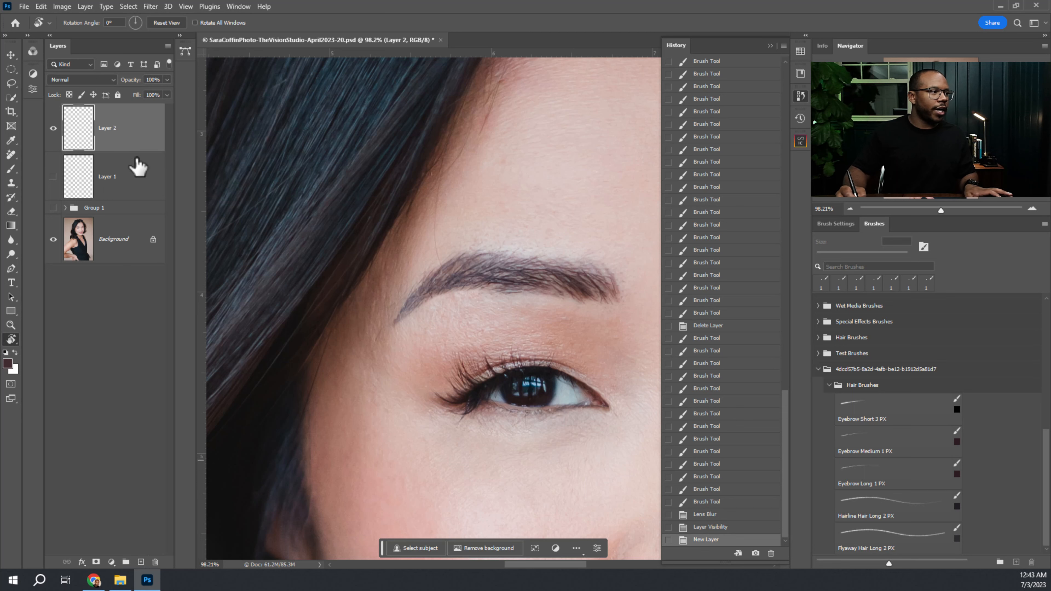
Choose the Hairline Hair Long 2 PX brush and sample its colour from the dark hair near the temple.
click(875, 504)
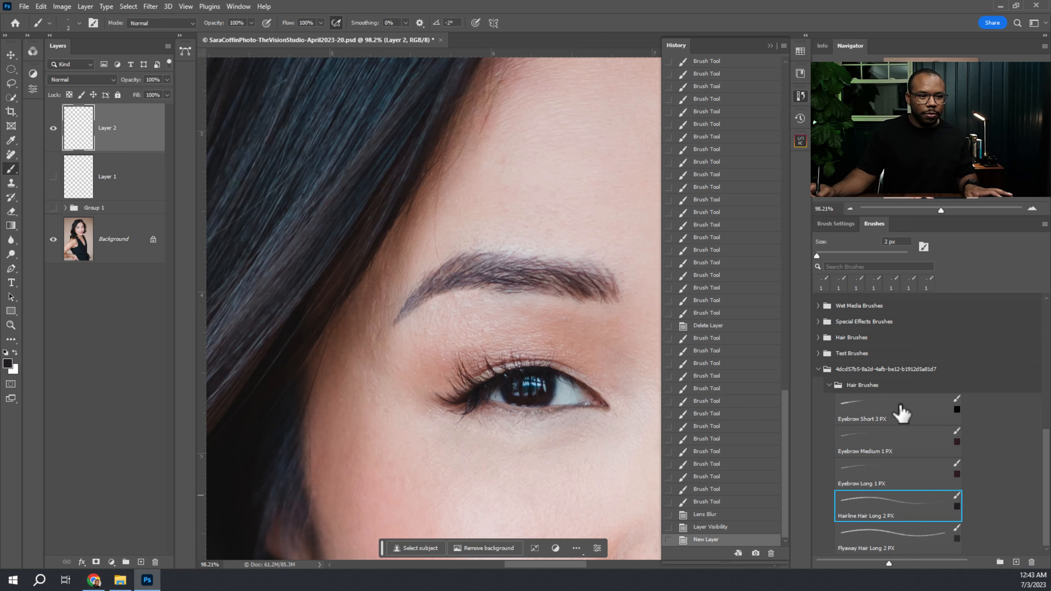
alt+click(397, 209)
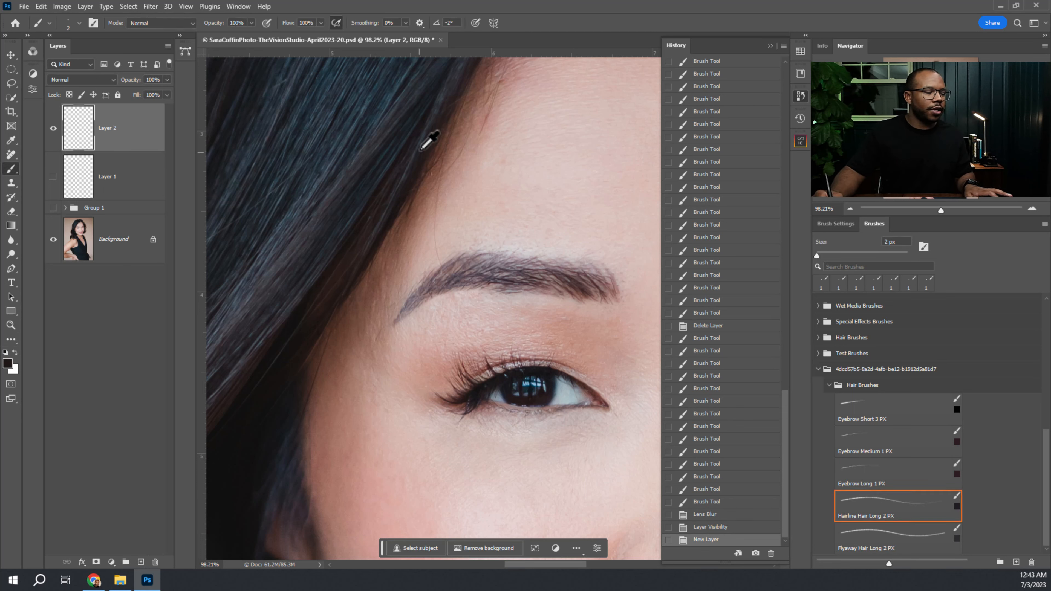
alt+click(421, 165)
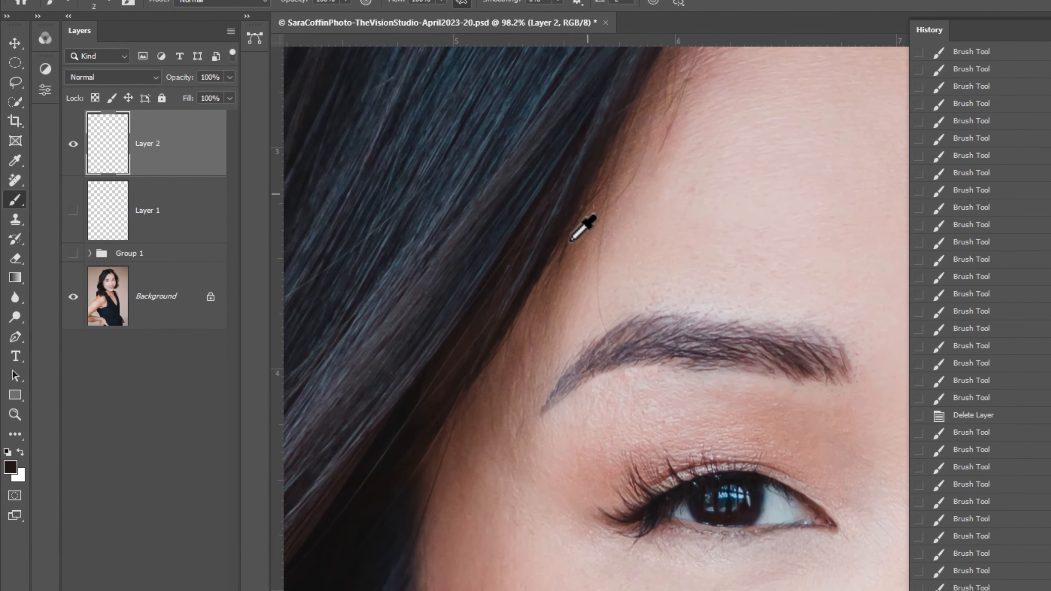
Paint long, fine hairs on Layer 2 from the hairline down over the temple, following the direction of the existing hair.
drag(571, 241, 490, 503)
drag(559, 268, 525, 500)
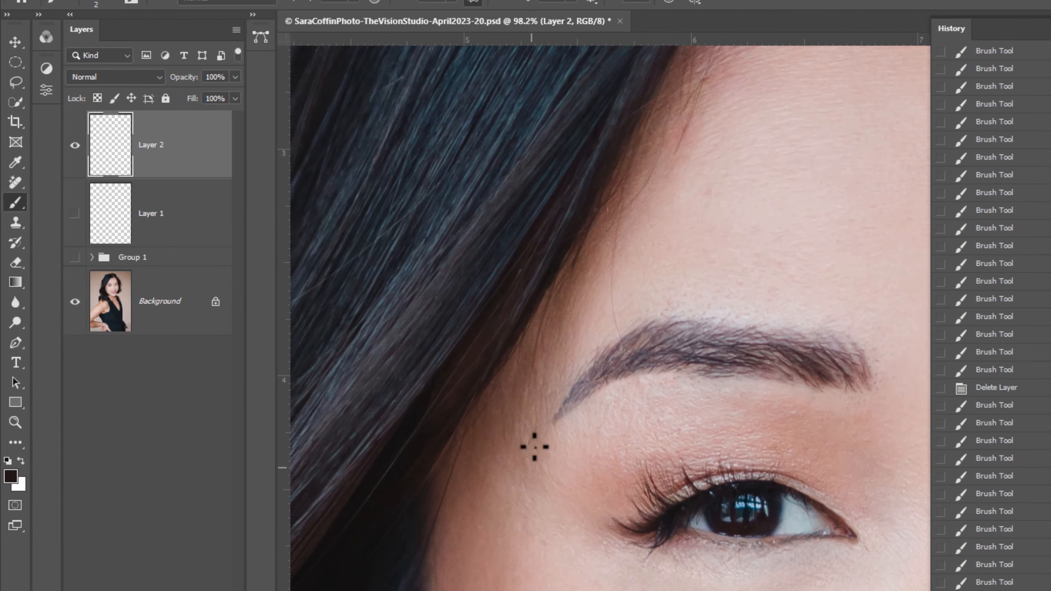
drag(445, 551, 438, 561)
drag(520, 516, 521, 512)
drag(533, 299, 483, 495)
drag(418, 514, 420, 527)
drag(496, 542, 498, 553)
drag(545, 296, 469, 490)
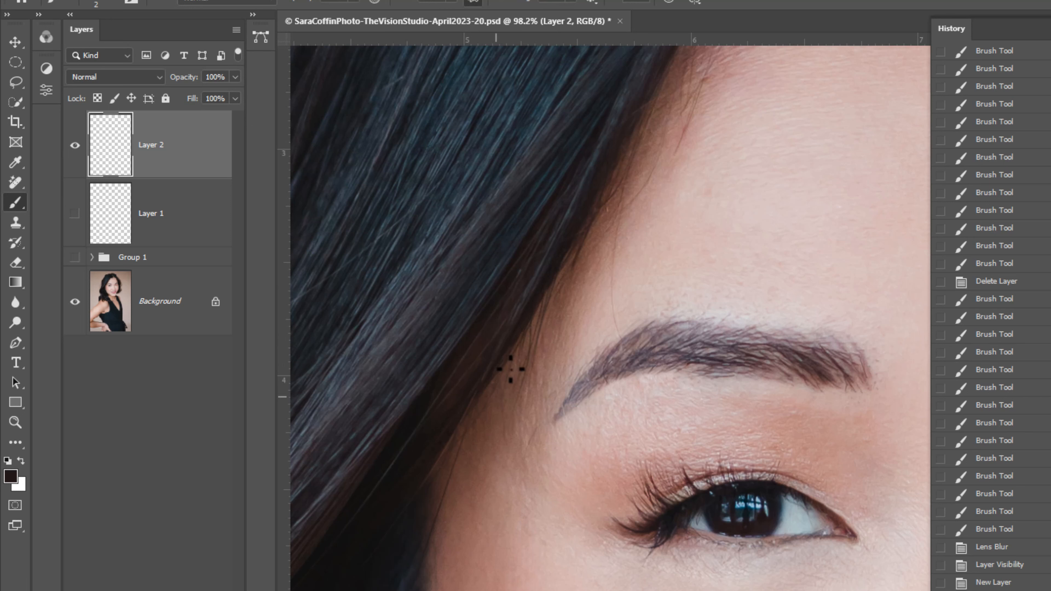
drag(467, 448, 480, 499)
drag(565, 274, 517, 431)
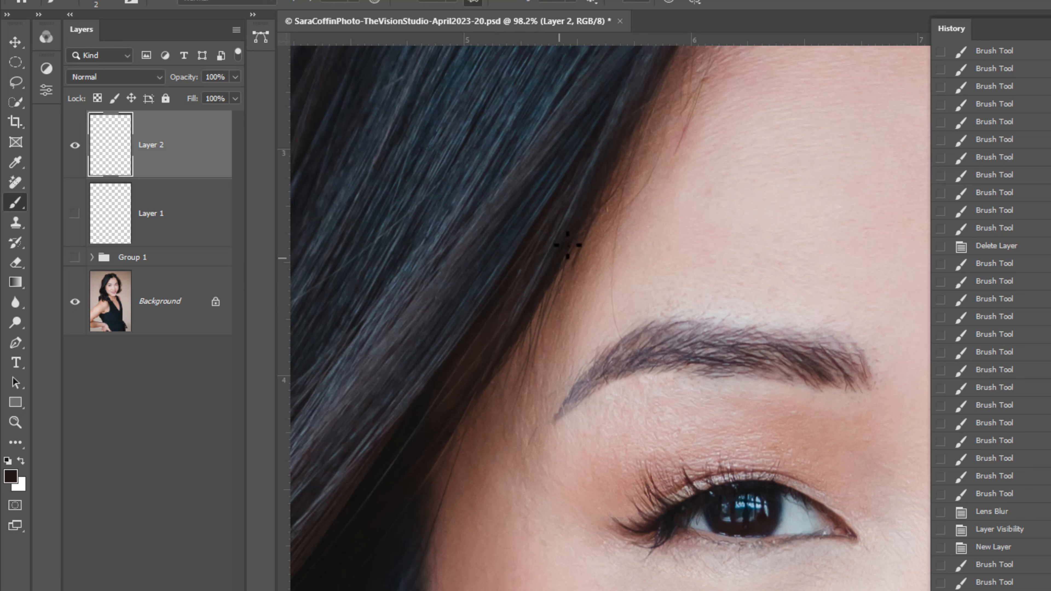
drag(487, 394, 470, 456)
drag(546, 307, 467, 476)
drag(542, 323, 480, 488)
drag(575, 243, 492, 423)
drag(550, 279, 496, 480)
mouse_move(526, 322)
mouse_down()
mouse_move(492, 500)
mouse_move(458, 489)
mouse_up()
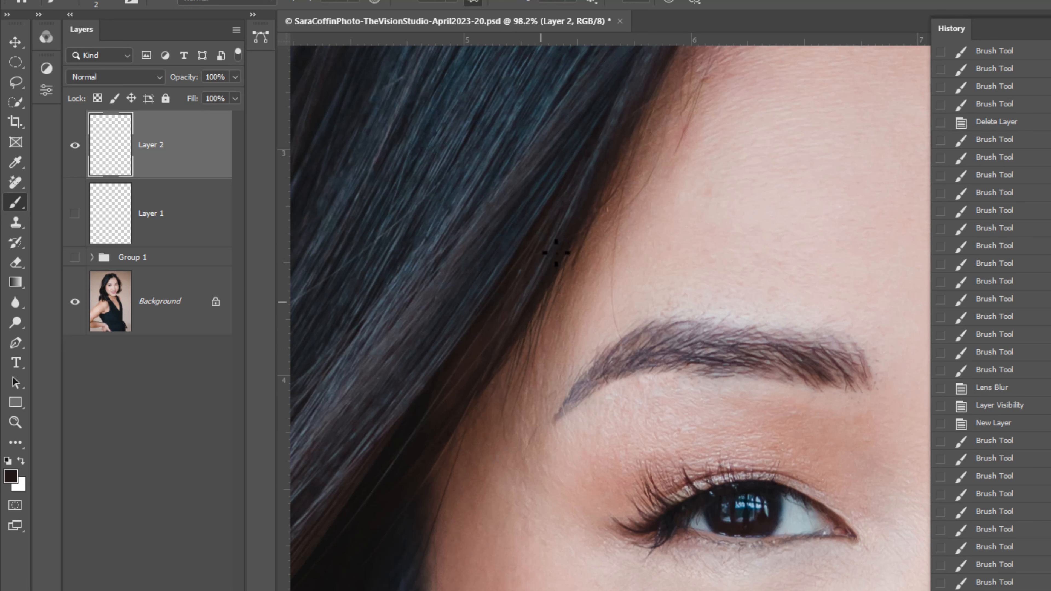
drag(574, 217, 455, 486)
drag(600, 186, 495, 450)
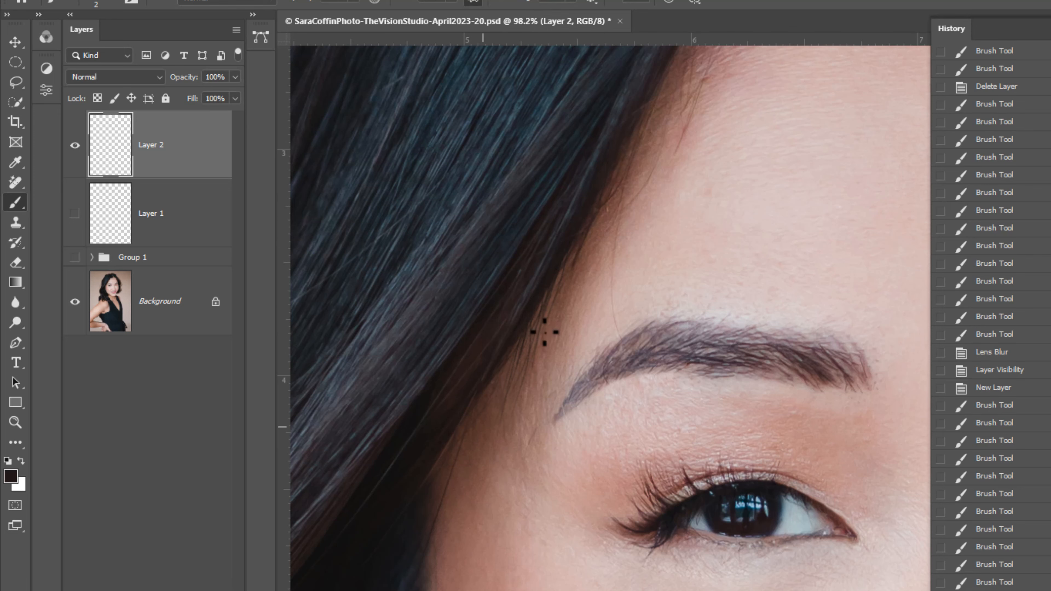
drag(572, 239, 534, 324)
drag(525, 360, 522, 367)
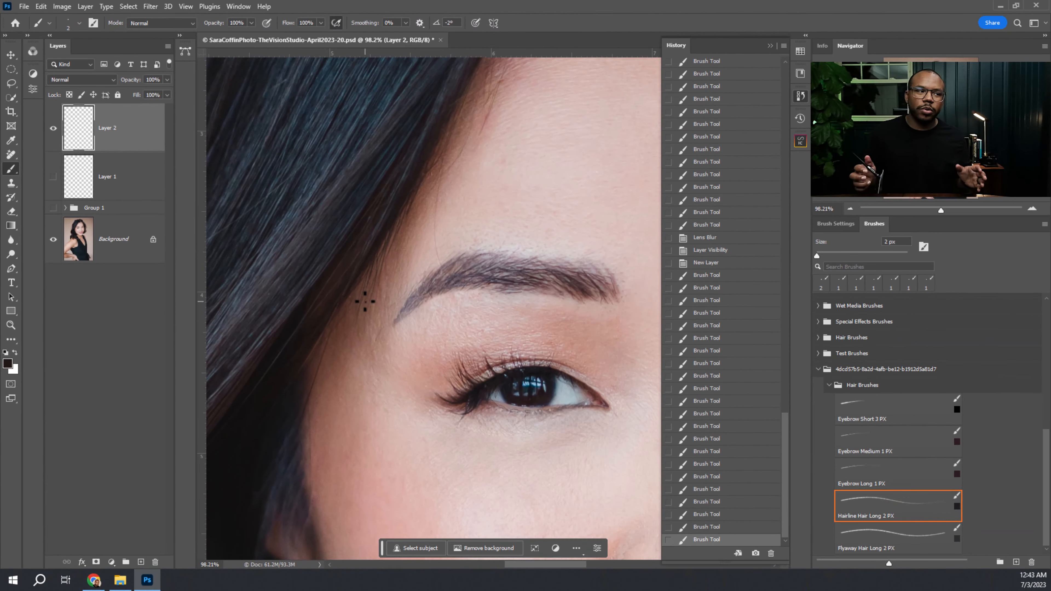
Examine the painted hairline at the temple up close and within the whole face.
scroll(430, 263, down, 2)
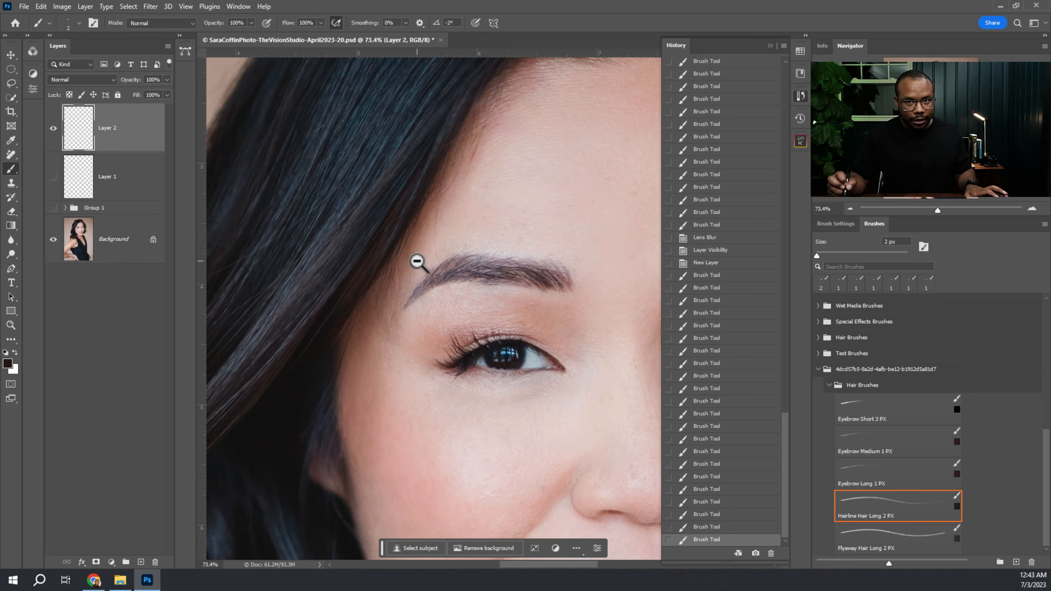
scroll(411, 193, up, 2)
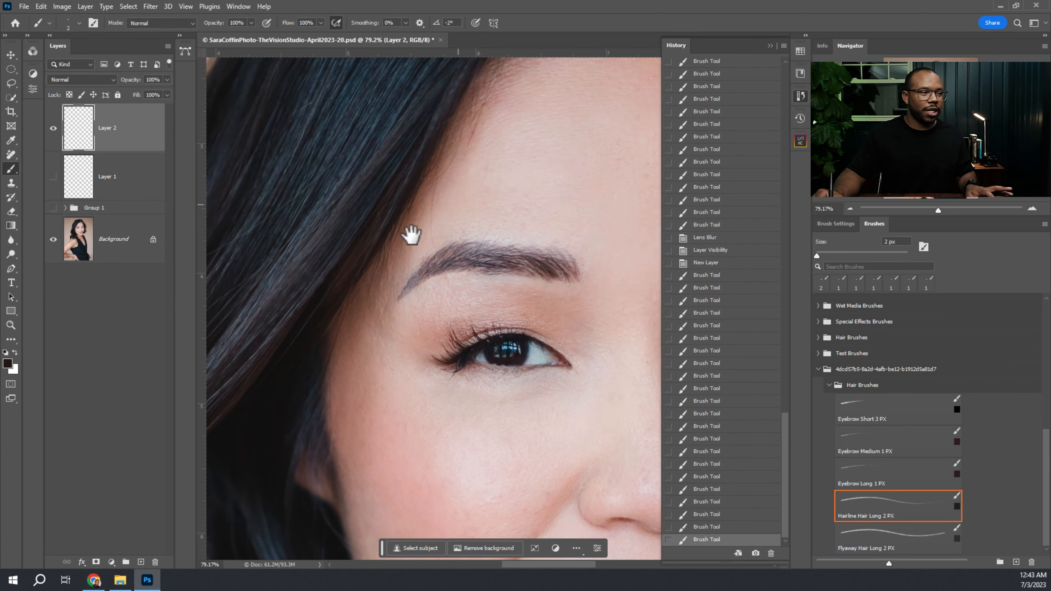
scroll(487, 211, down, 4)
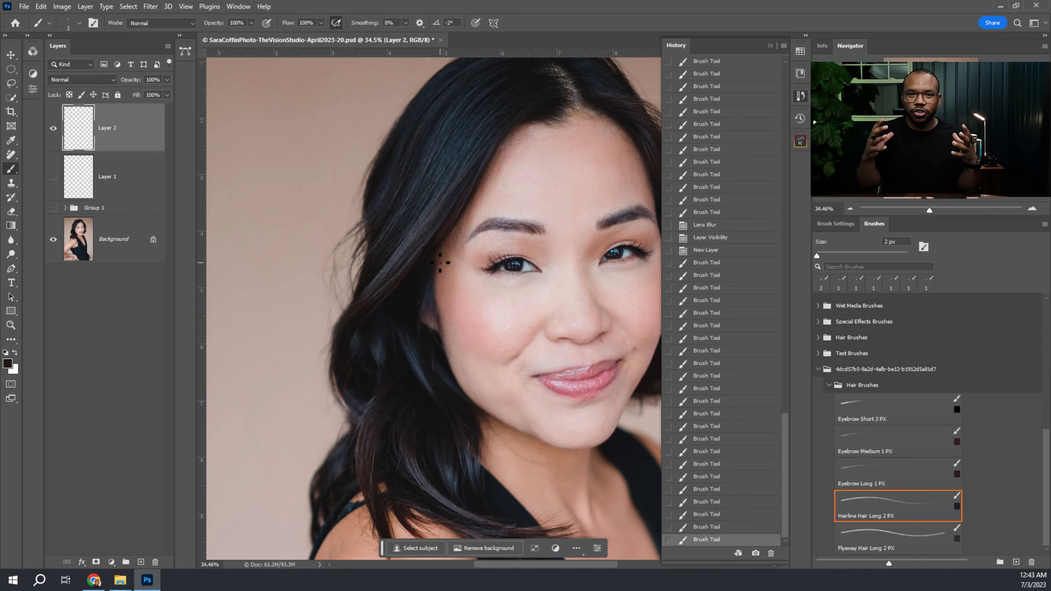
drag(489, 151, 513, 166)
drag(486, 293, 482, 232)
drag(468, 396, 446, 324)
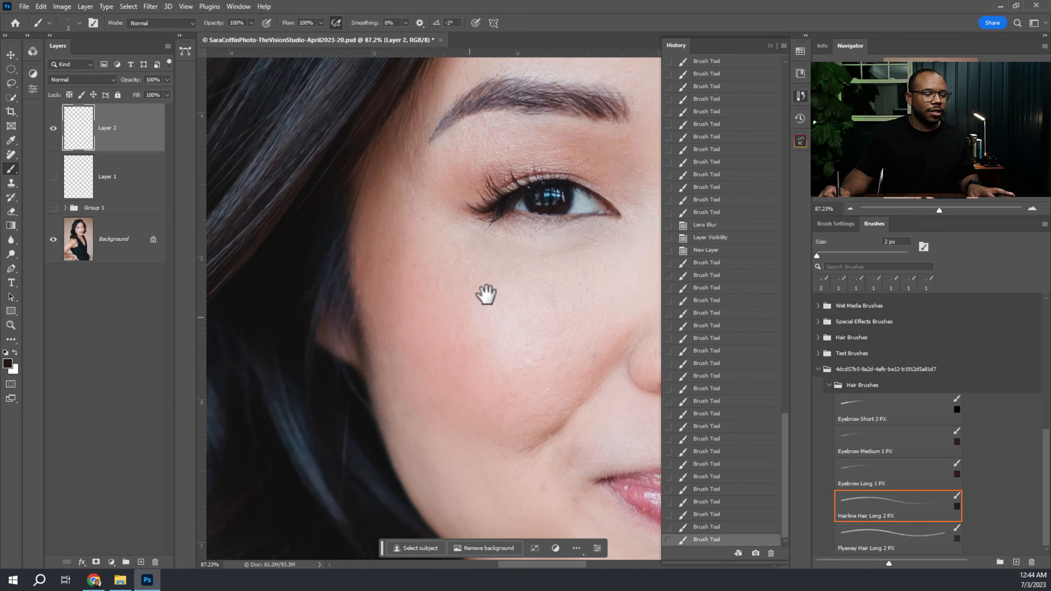
drag(486, 211, 457, 308)
drag(573, 300, 514, 315)
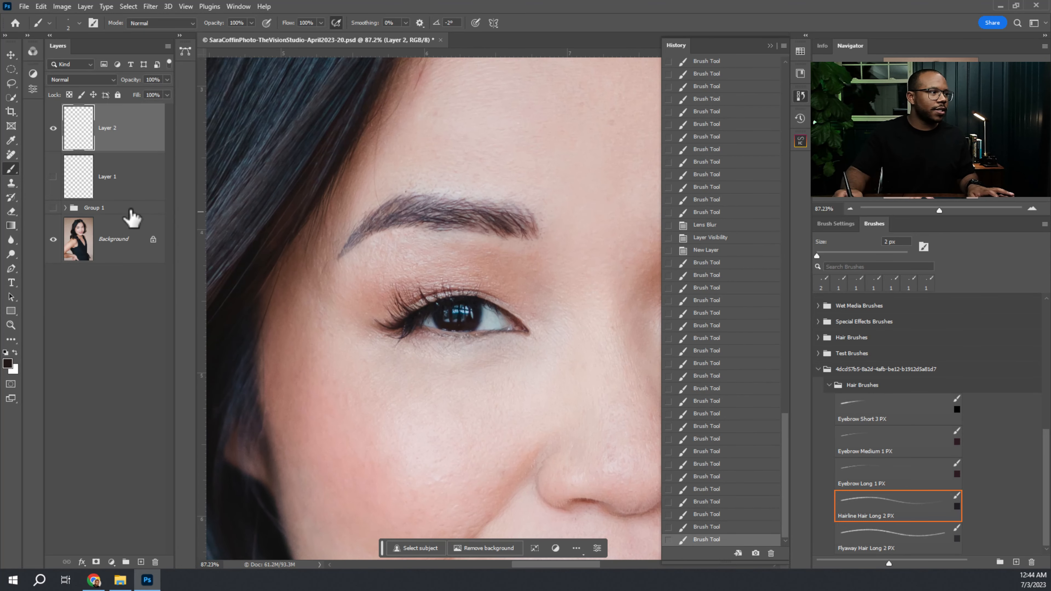
Create a new layer above Layer 2 and paint fine upper eyelashes on it with the Eyebrow Medium 1 PX brush.
click(140, 563)
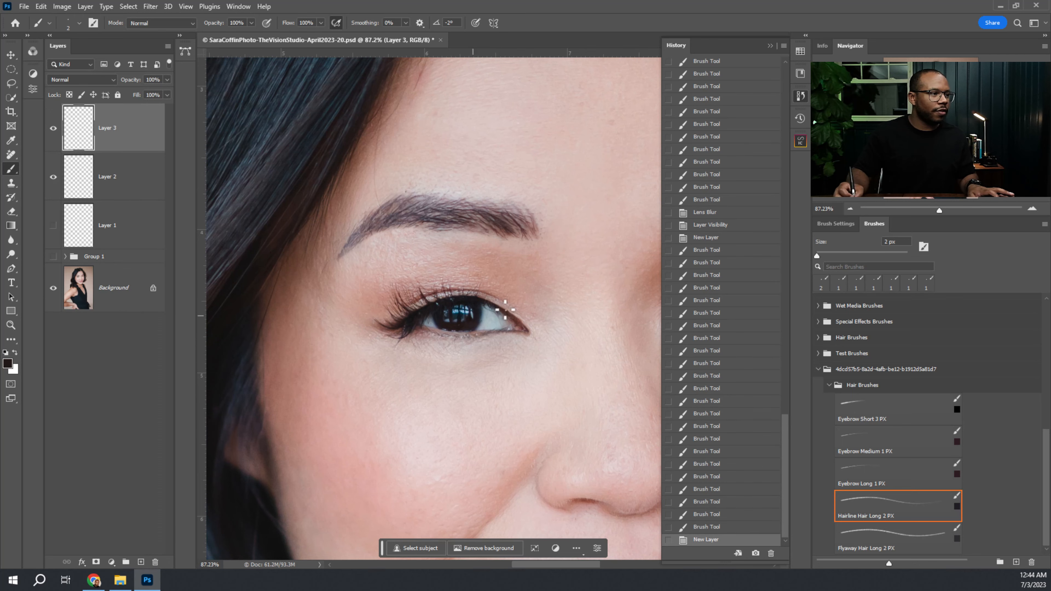
click(836, 433)
drag(454, 297, 551, 280)
drag(669, 292, 695, 269)
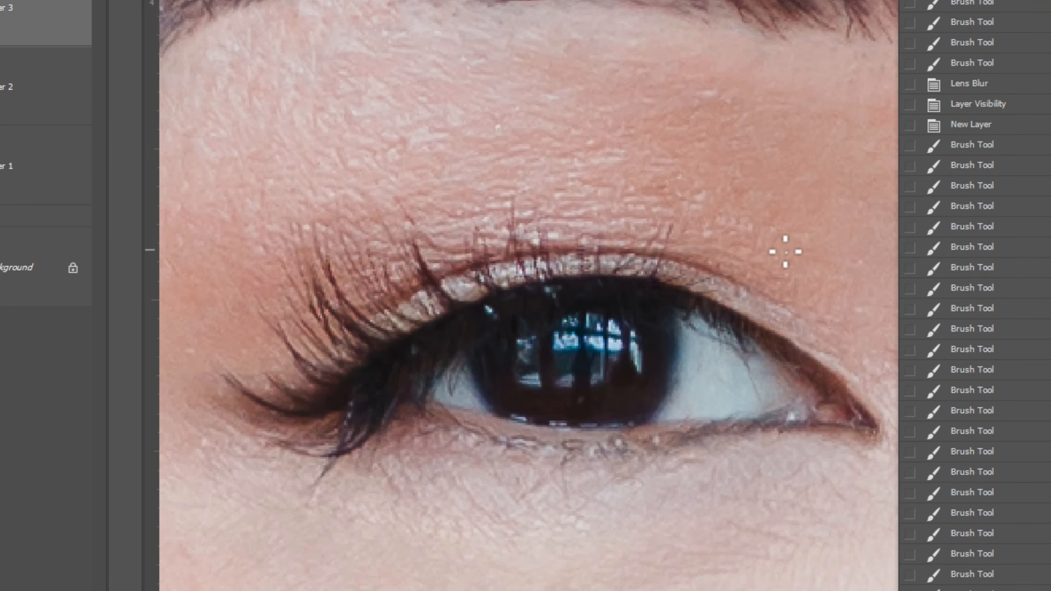
drag(566, 284, 542, 227)
drag(521, 289, 481, 249)
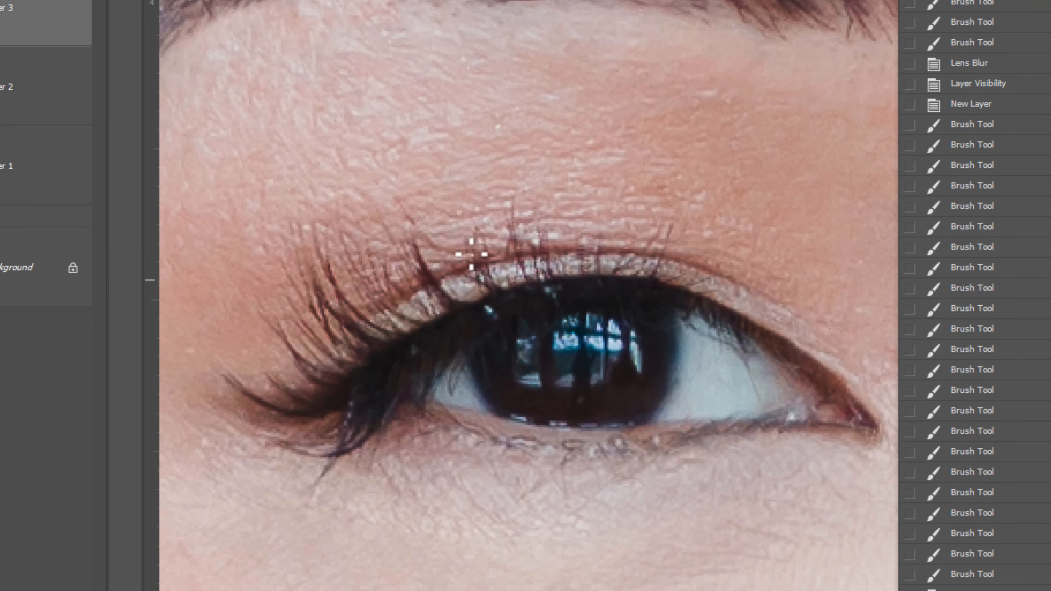
Sample a dark lash colour from the upper lash line for the brush.
mouse_move(396, 309)
mouse_down()
mouse_move(470, 296)
mouse_move(540, 251)
mouse_up()
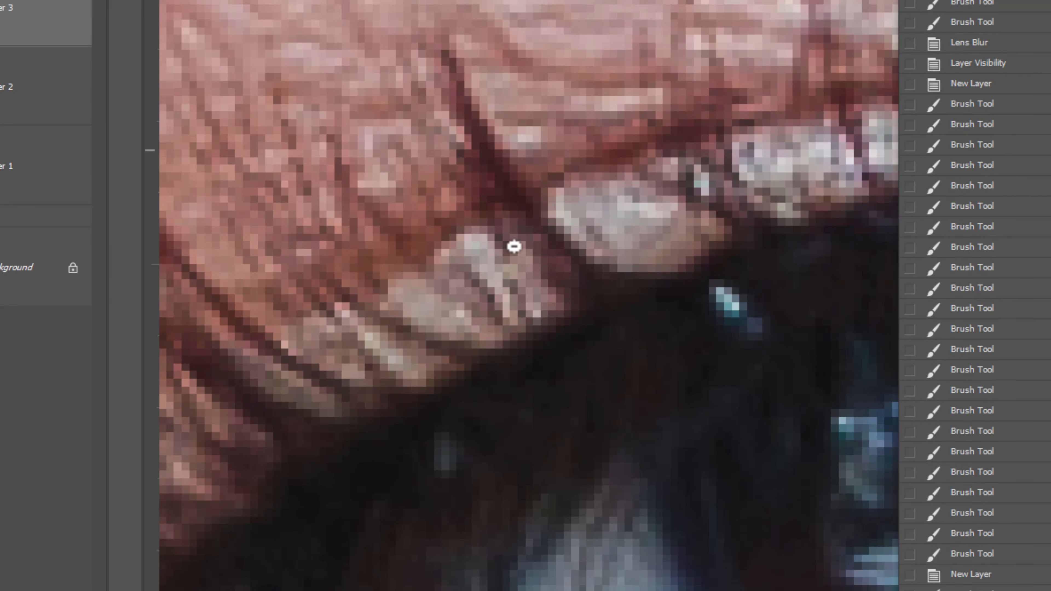
drag(685, 355, 633, 355)
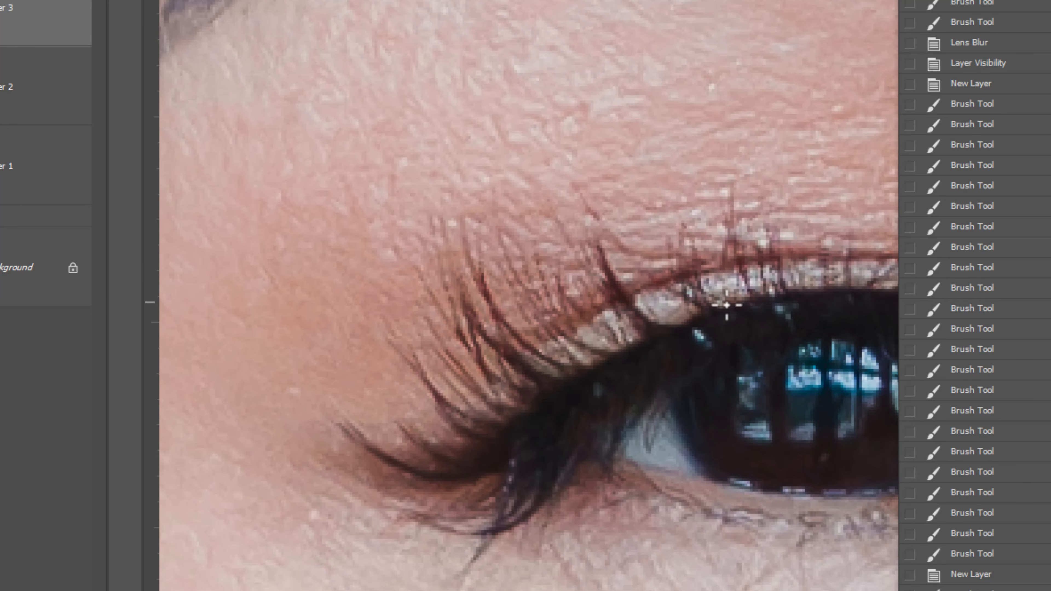
drag(750, 313, 701, 315)
alt+click(701, 315)
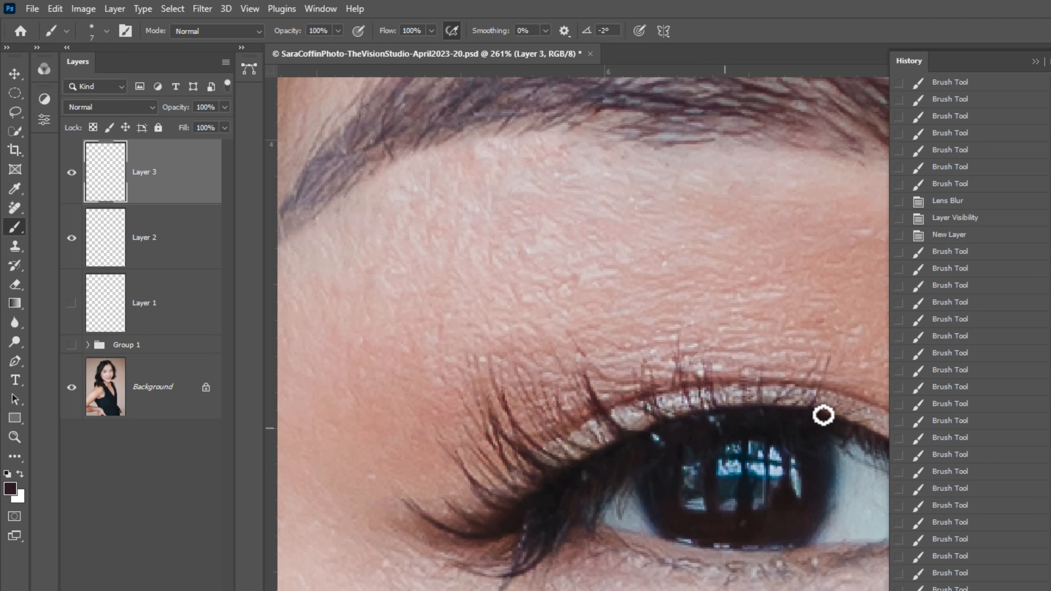
Try a thicker lash stroke on the upper eyelid with the brush enlarged to 7 px, and undo it.
key(])
key(])
drag(652, 430, 605, 361)
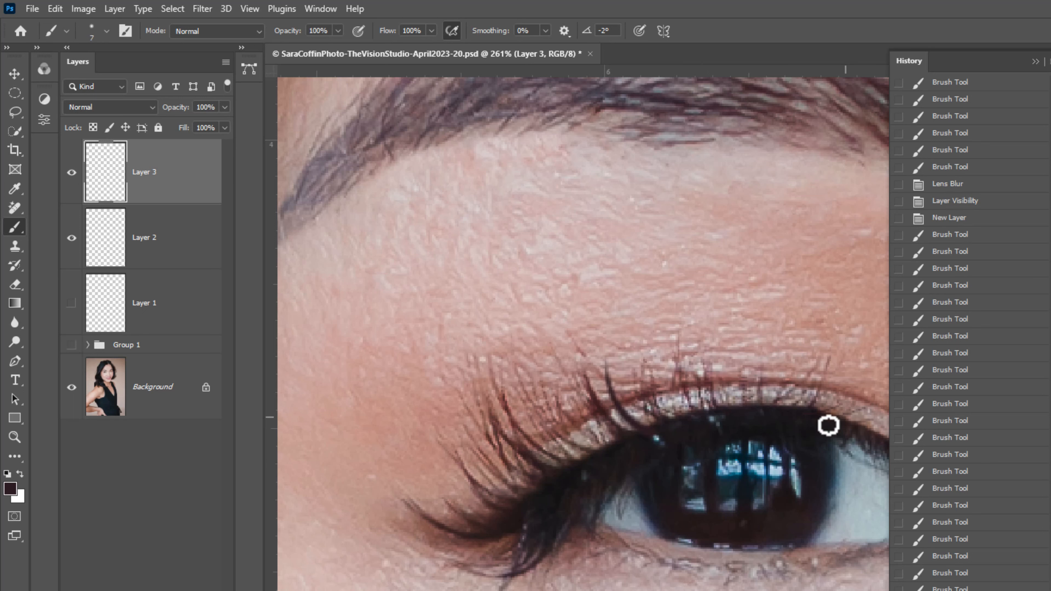
key(ctrl+z)
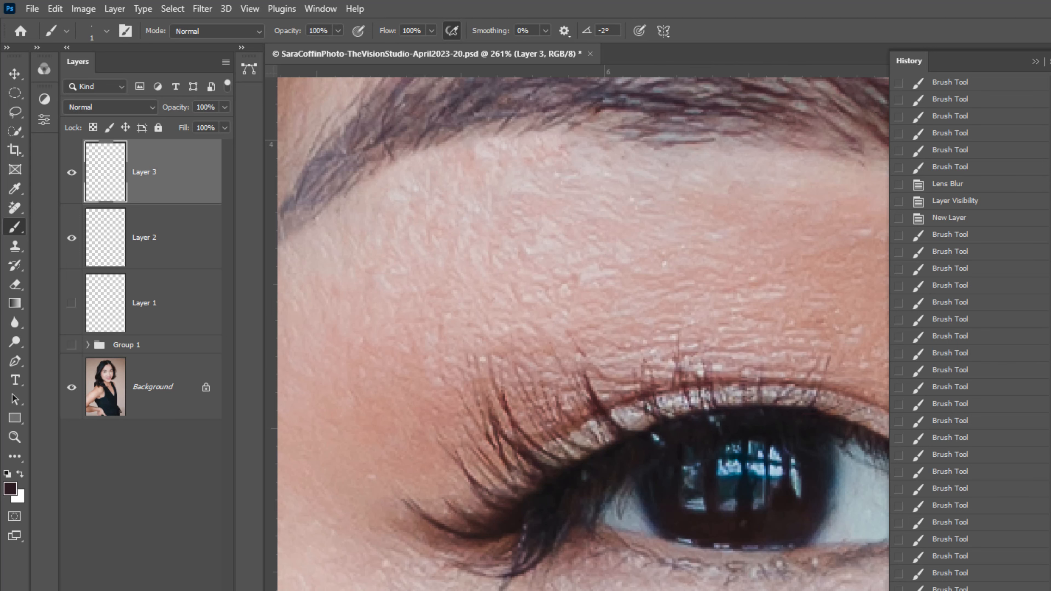
Paint fine lashes along the inner half of the upper lash line on Layer 3 with the brush at 1 px.
ctrl+click(783, 401)
mouse_move(786, 428)
mouse_down()
mouse_move(600, 446)
mouse_move(700, 416)
mouse_move(724, 397)
mouse_up()
drag(641, 442, 781, 392)
drag(661, 445, 760, 380)
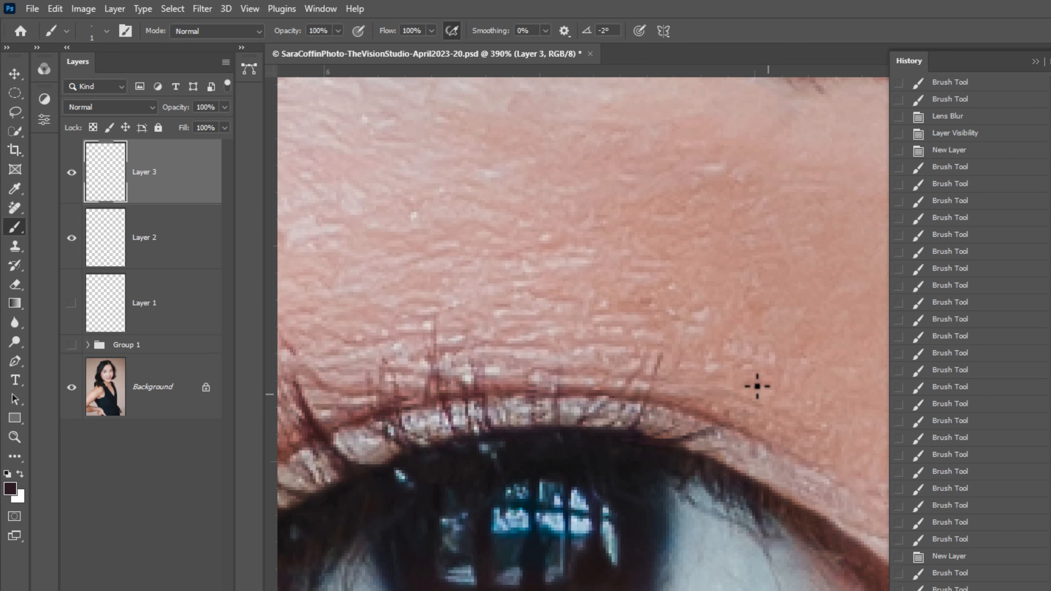
drag(700, 443, 755, 377)
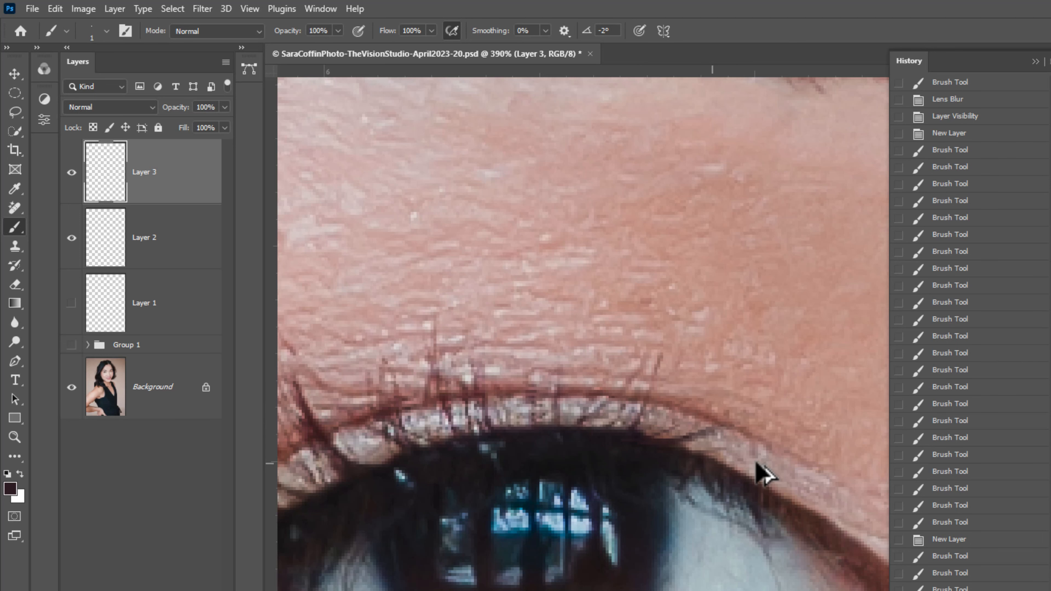
Paint fine lashes along the outer half of the upper lash line on Layer 3 with the 1 px brush.
drag(765, 481, 709, 492)
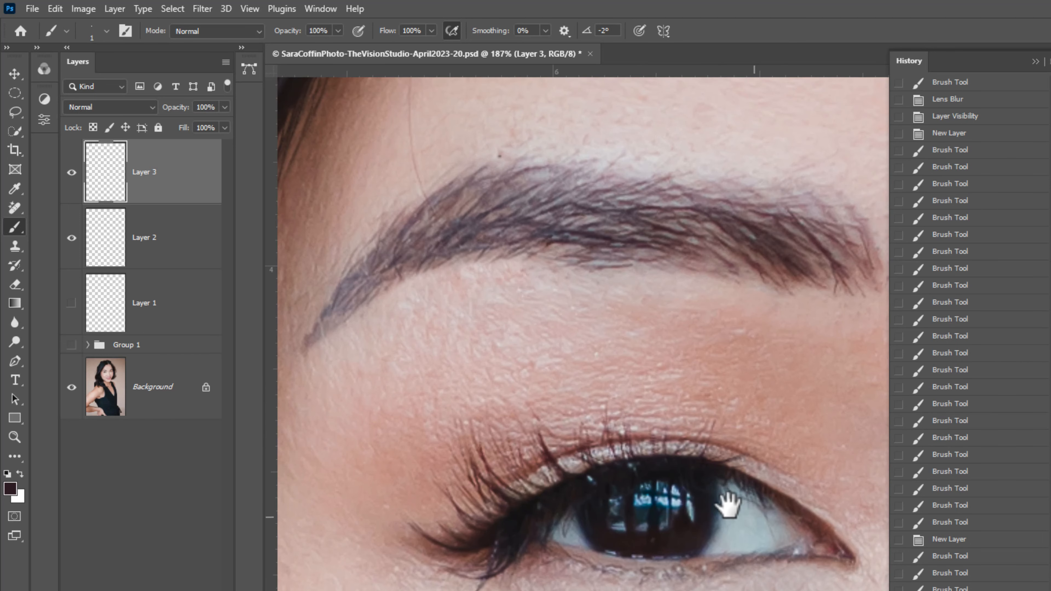
drag(766, 514, 655, 488)
mouse_move(490, 470)
mouse_down()
mouse_move(476, 425)
mouse_move(504, 436)
mouse_up()
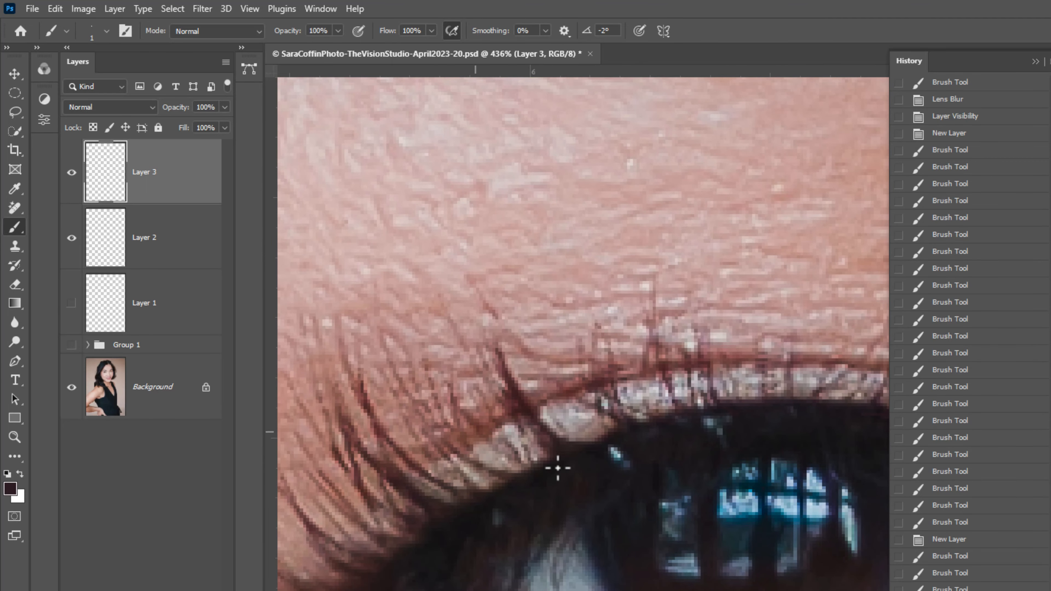
drag(518, 472, 501, 446)
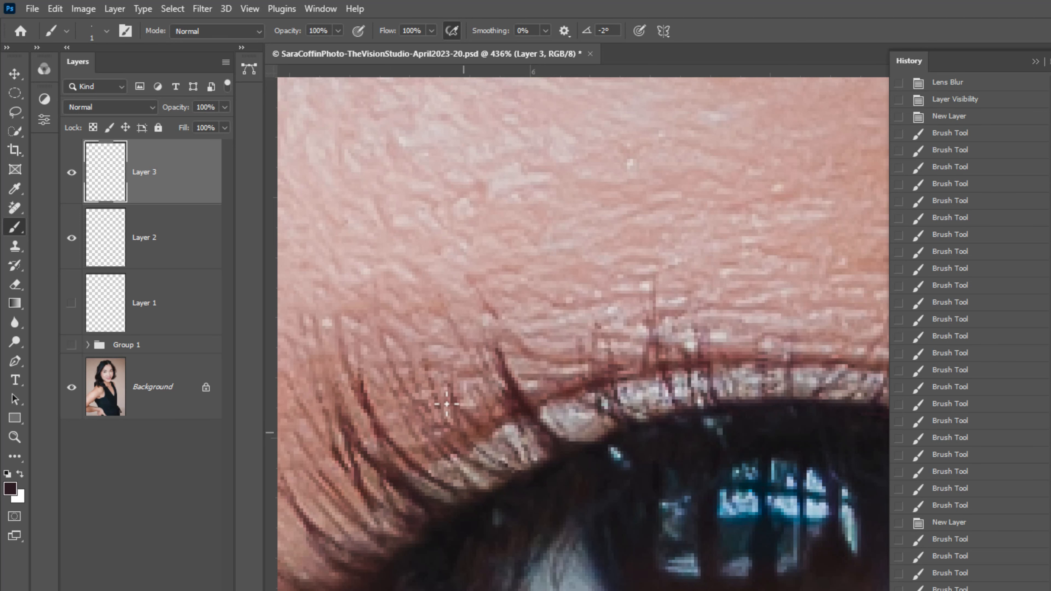
drag(447, 404, 445, 395)
drag(534, 482, 476, 445)
drag(559, 492, 507, 495)
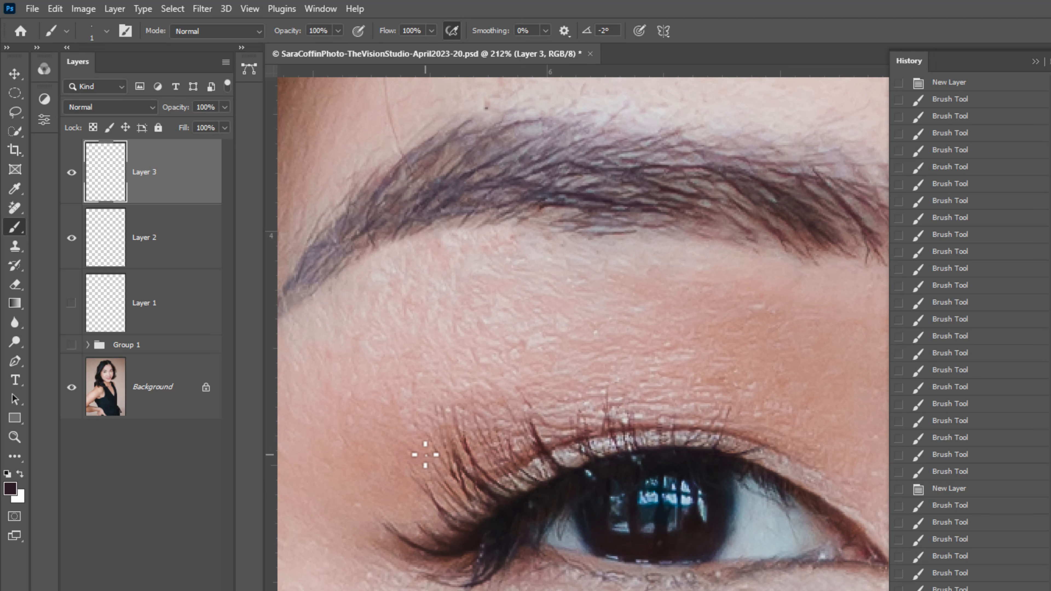
Try a thicker lash stroke near the inner end of the upper lash line with the brush at 7 px, and undo it.
key(bracketright)
key(bracketright)
key(bracketright)
drag(736, 460, 793, 443)
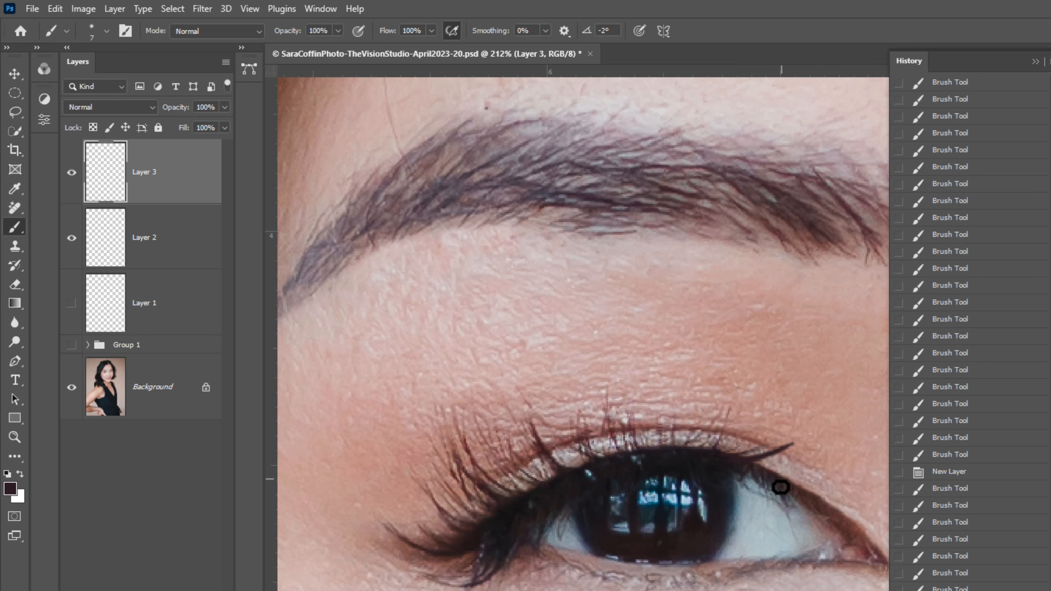
key(ctrl+z)
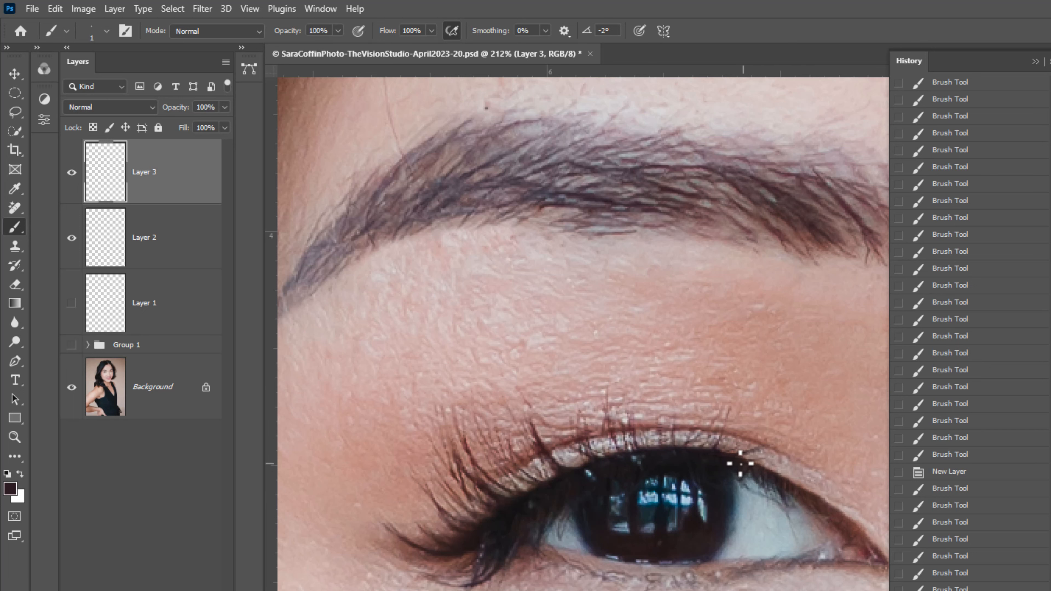
Paint short fine lashes toward the inner corner of the upper eyelid with the brush at 1 px.
drag(735, 458, 780, 444)
drag(753, 461, 781, 445)
drag(757, 461, 788, 438)
drag(741, 467, 796, 447)
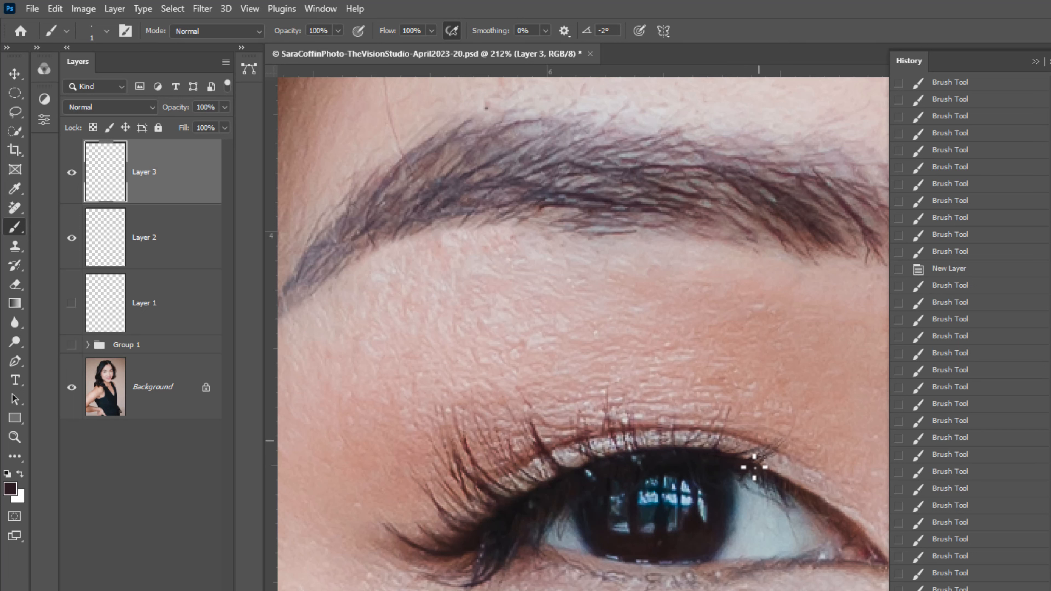
drag(733, 463, 740, 440)
drag(667, 479, 579, 443)
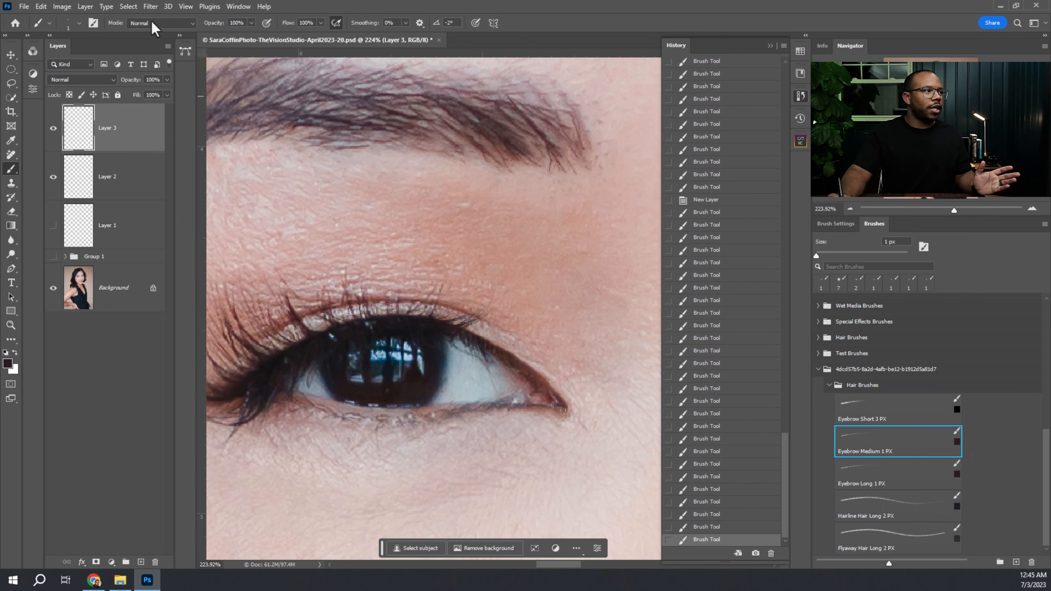
Soften the painted eyelashes on Layer 3 with a Lens Blur at radius 1.
click(151, 6)
mouse_move(191, 145)
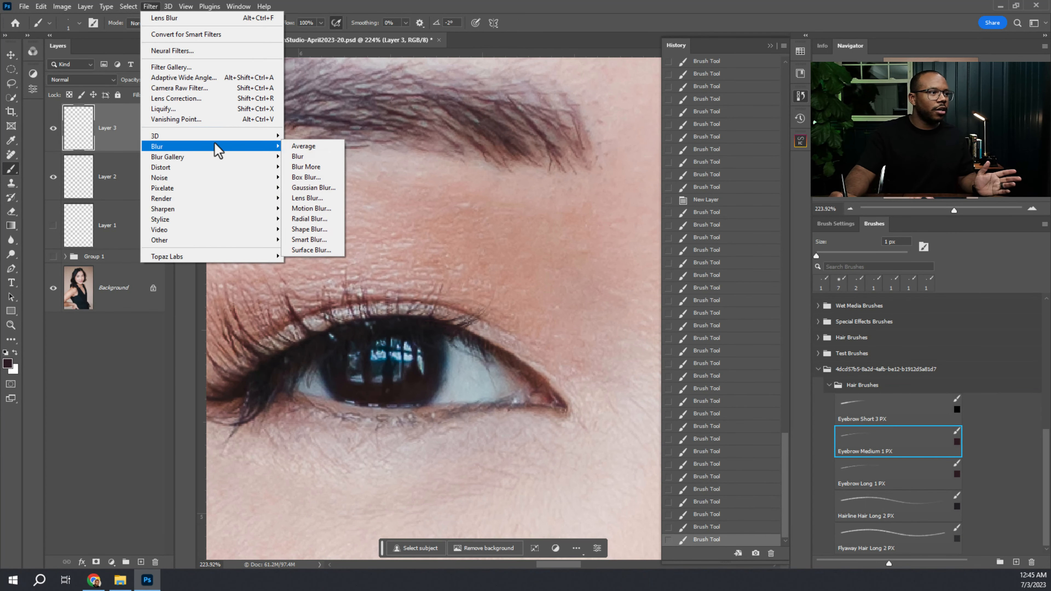
click(331, 198)
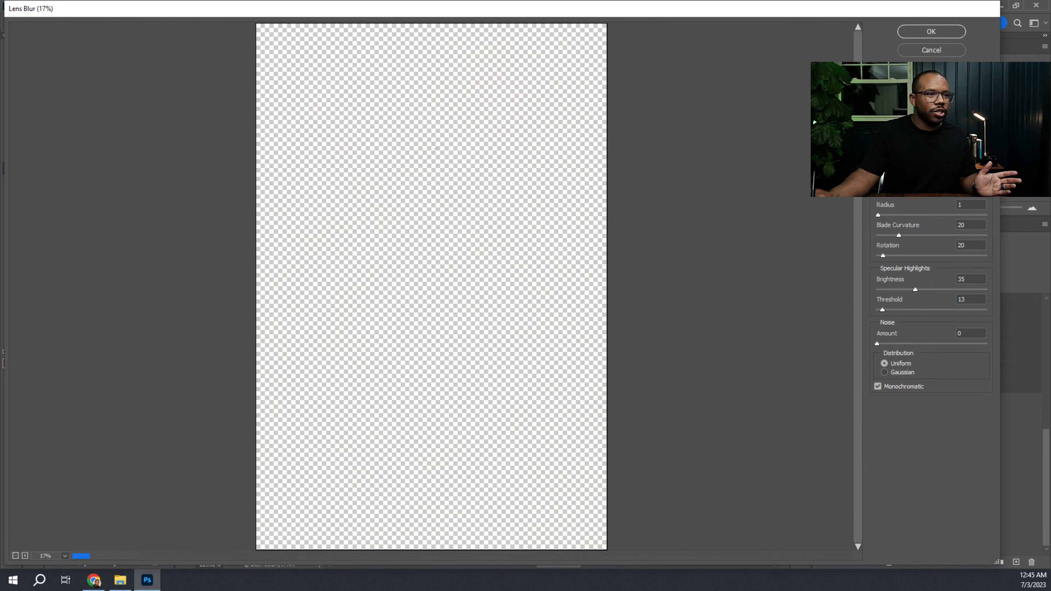
click(929, 31)
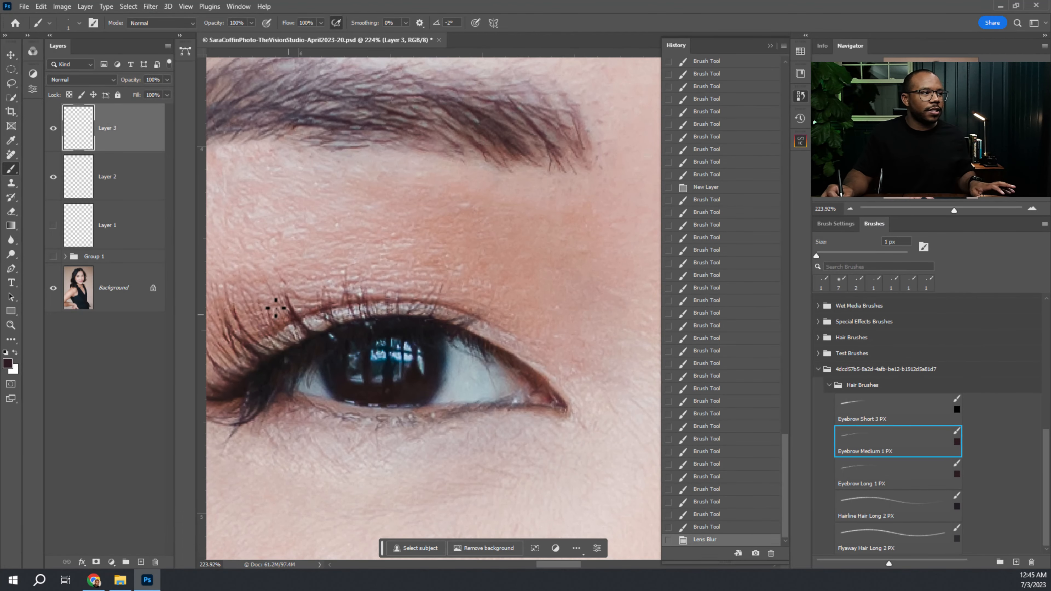
drag(462, 316, 437, 323)
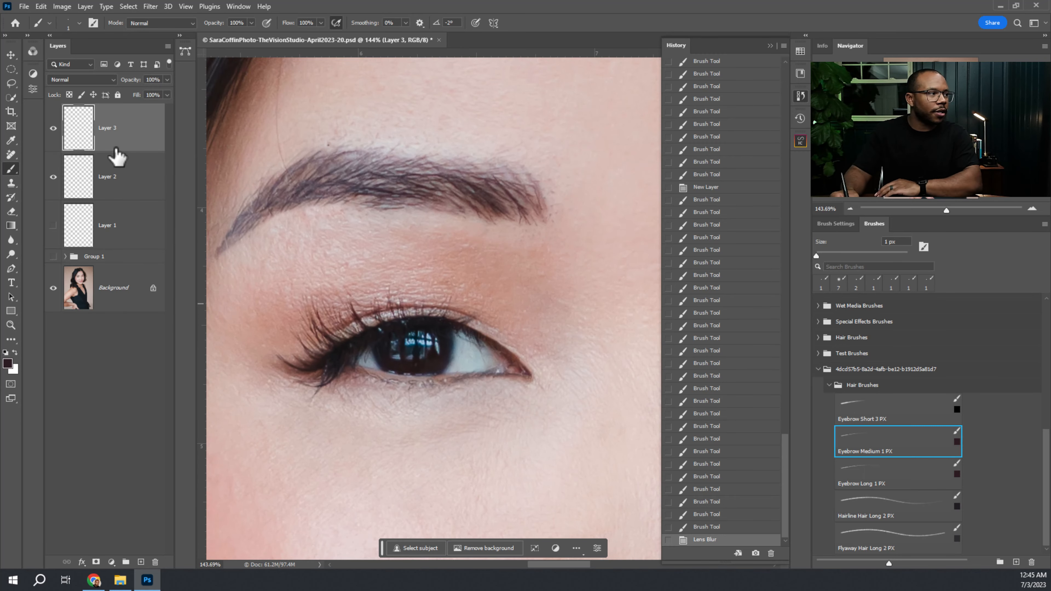
Select Layer 2 together with Layer 3 and delete both painted layers.
shift+click(139, 195)
drag(138, 194, 159, 553)
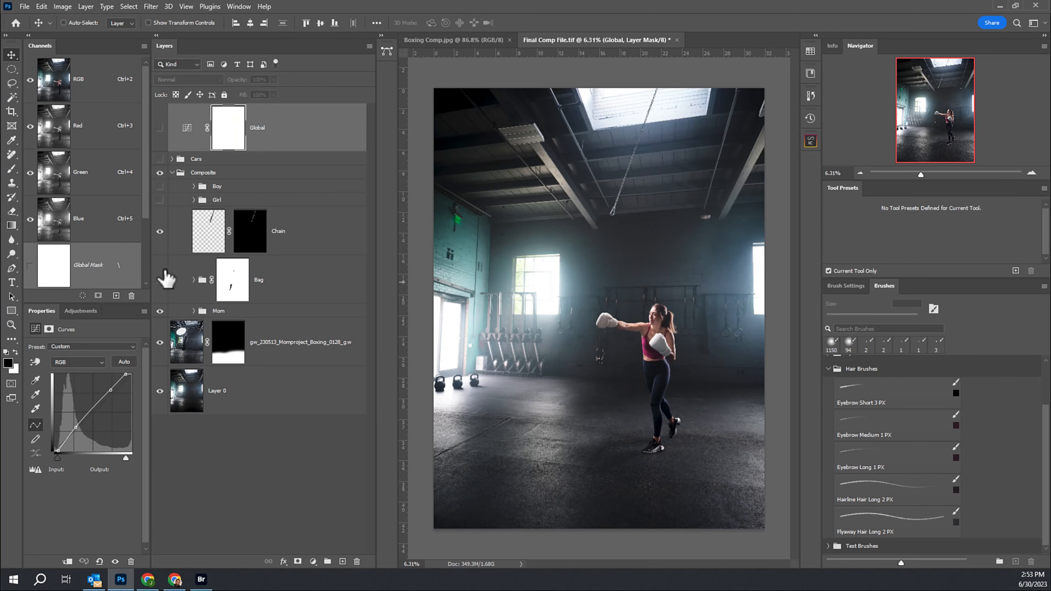
In Final Comp File.tif, show the Bag, Girl, Boy and Cars groups and the Global layer, and expand the Mom group.
click(164, 294)
click(160, 450)
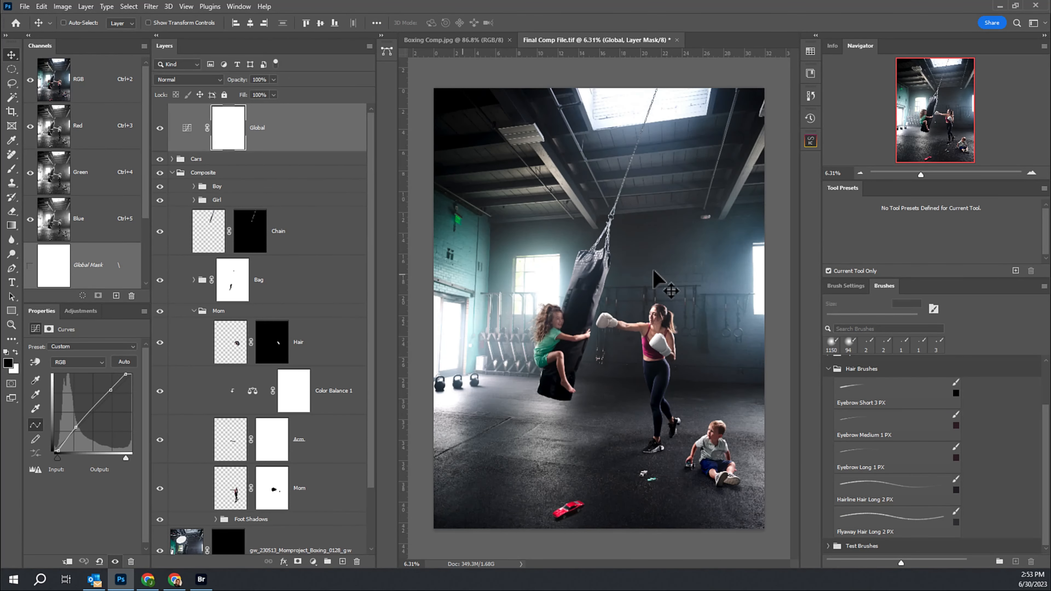